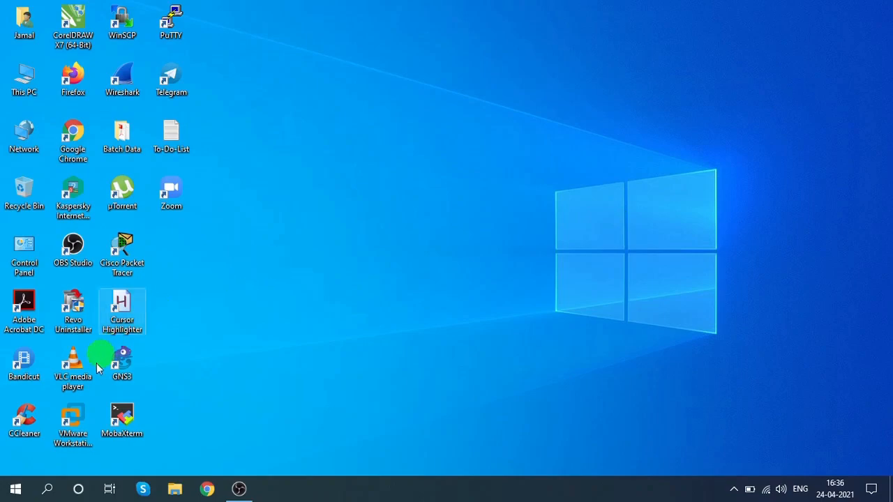
# Step: Launch VMware Workstation from the desktop and hide the library sidebar
pyautogui.click(71, 419)
pyautogui.rightClick(305, 217)
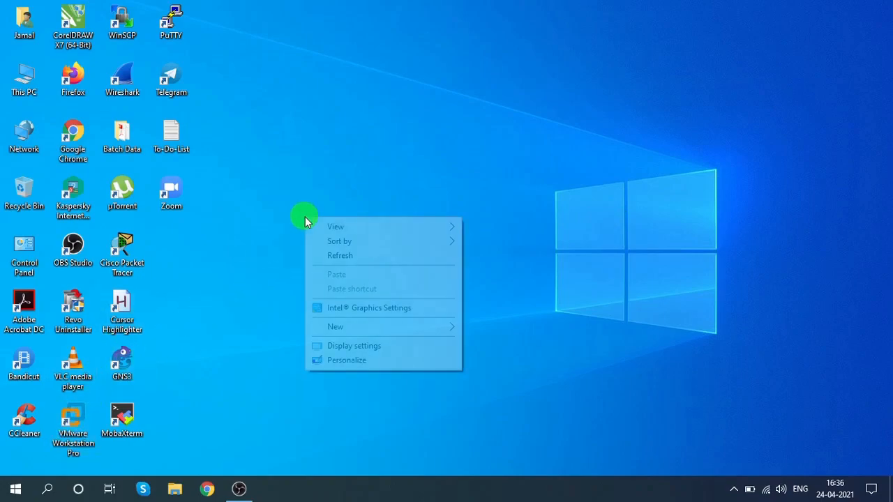
pyautogui.click(321, 254)
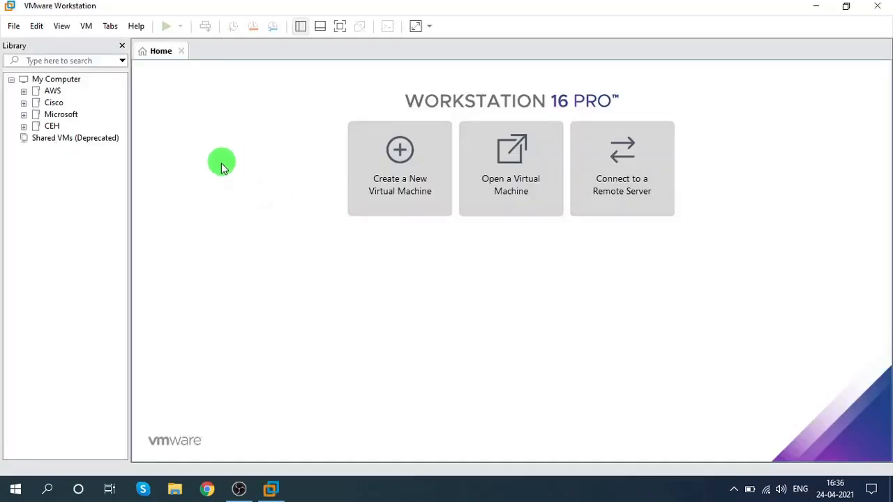
pyautogui.click(122, 45)
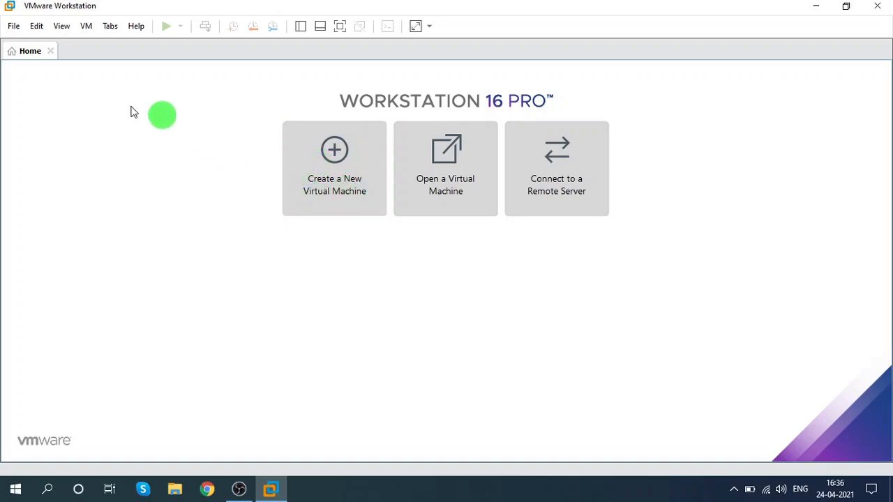
# Step: Start the New Virtual Machine wizard with the Typical (recommended) configuration
pyautogui.click(14, 26)
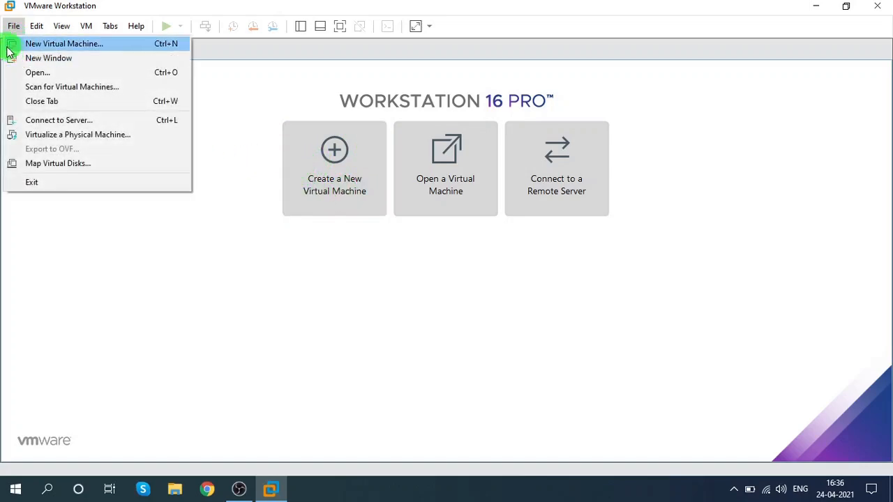
pyautogui.click(230, 122)
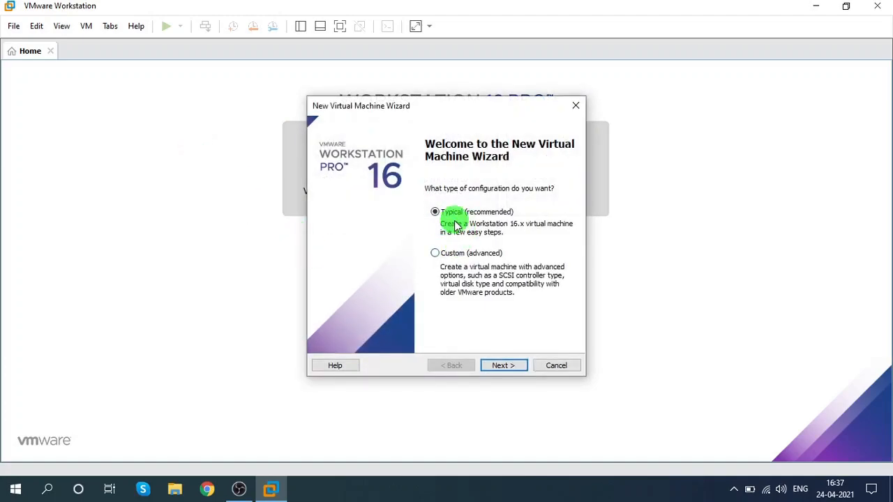
pyautogui.click(521, 365)
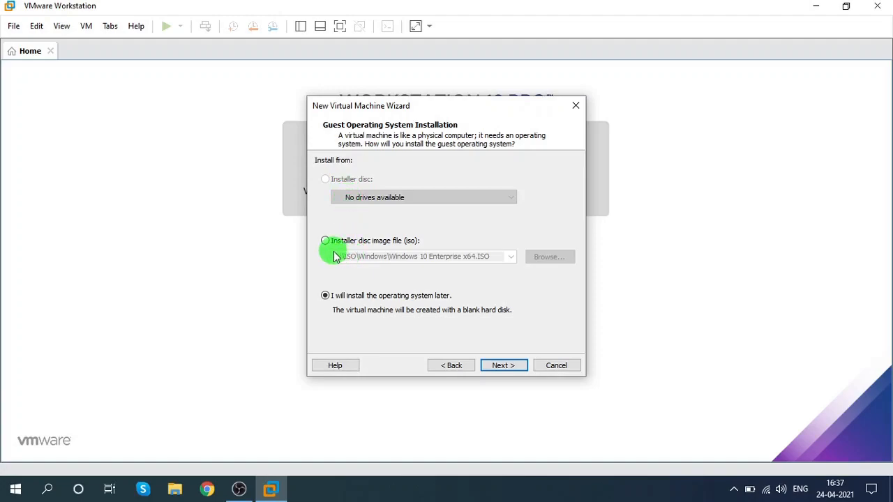
# Step: Choose to install the operating system later instead of from a disc image, and continue
pyautogui.click(387, 241)
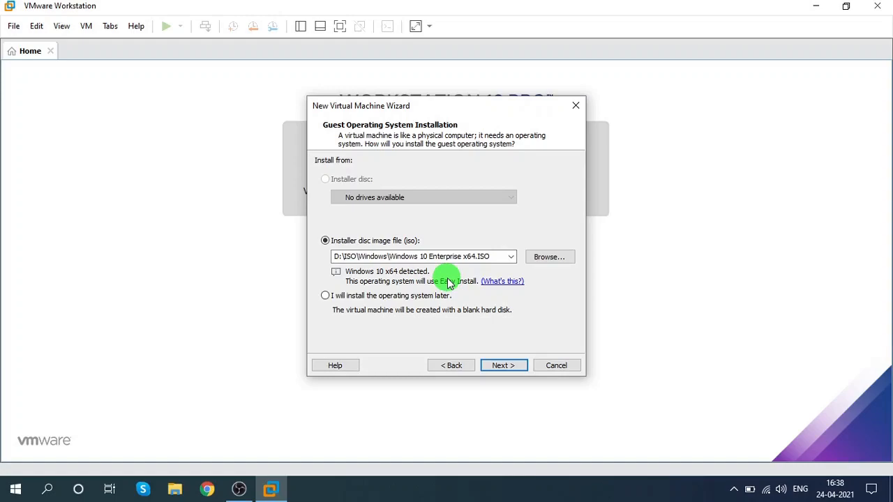
pyautogui.click(327, 300)
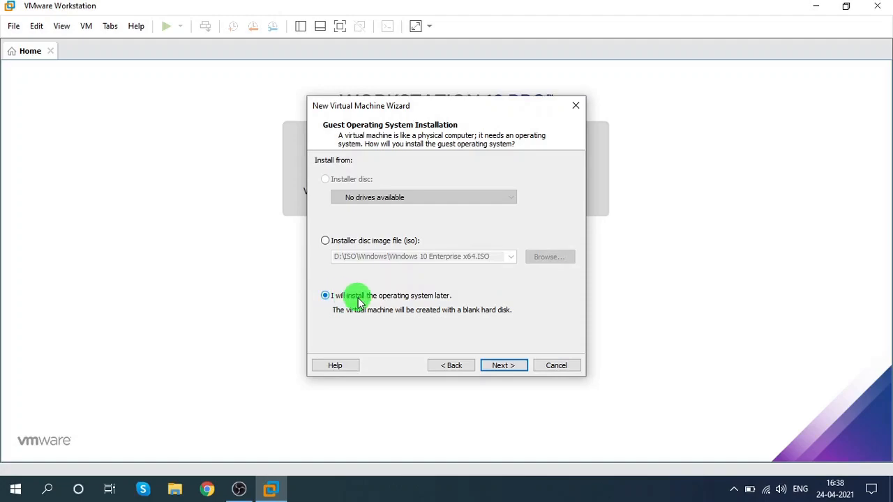
pyautogui.click(504, 366)
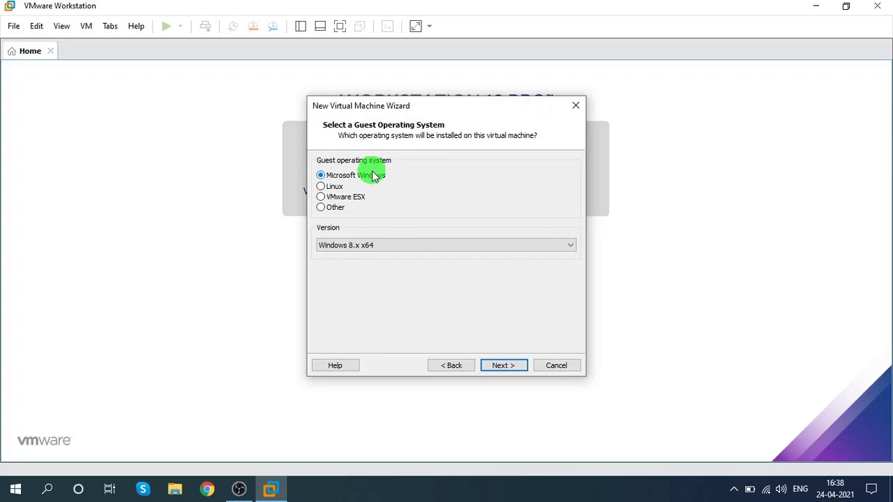
# Step: Select Linux as the guest operating system with version Red Hat Enterprise Linux 8 64-bit, and continue
pyautogui.click(330, 192)
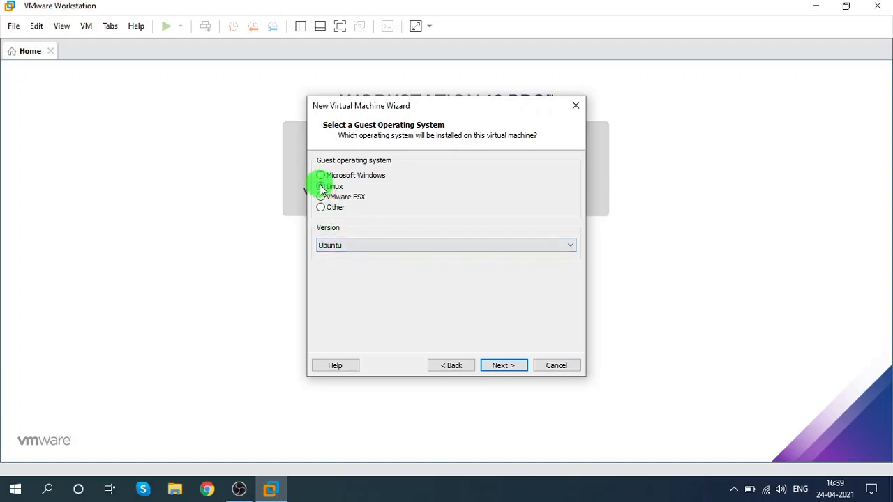
pyautogui.click(346, 246)
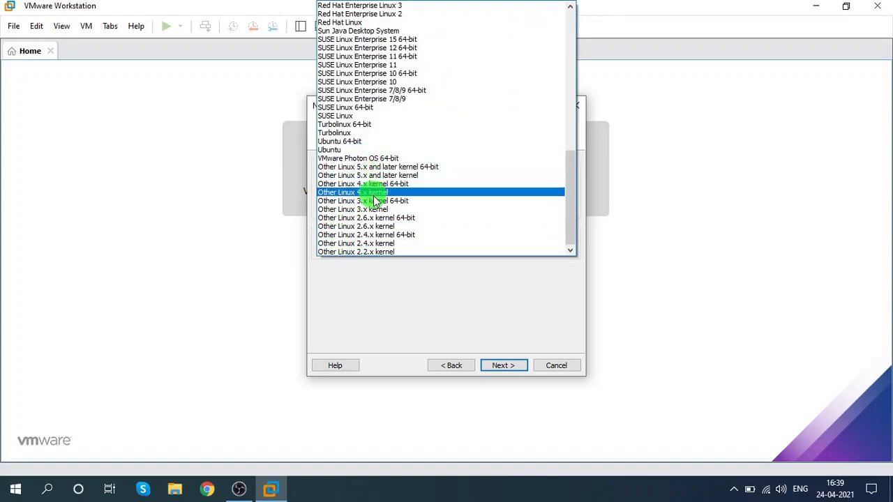
pyautogui.scroll(4, 375, 199)
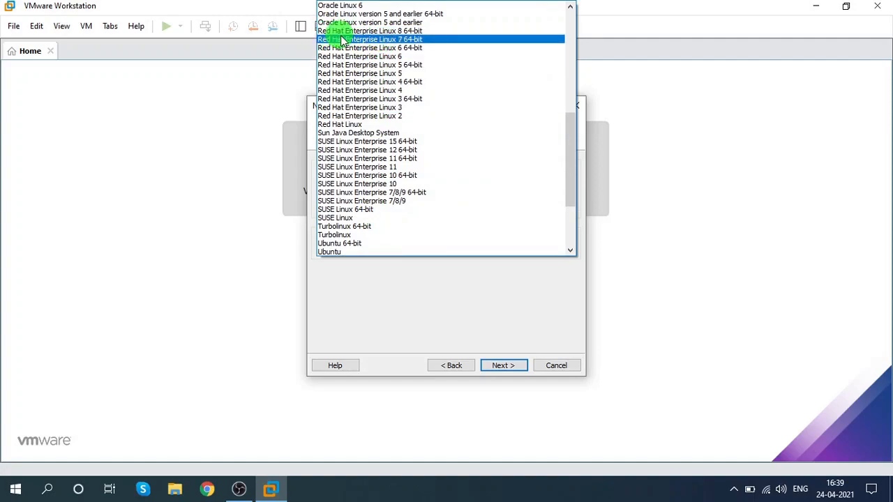
pyautogui.click(409, 31)
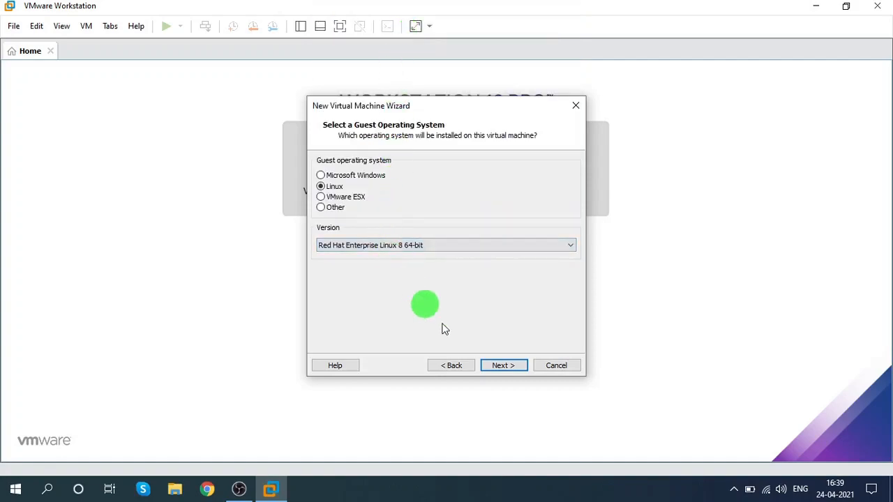
pyautogui.click(503, 366)
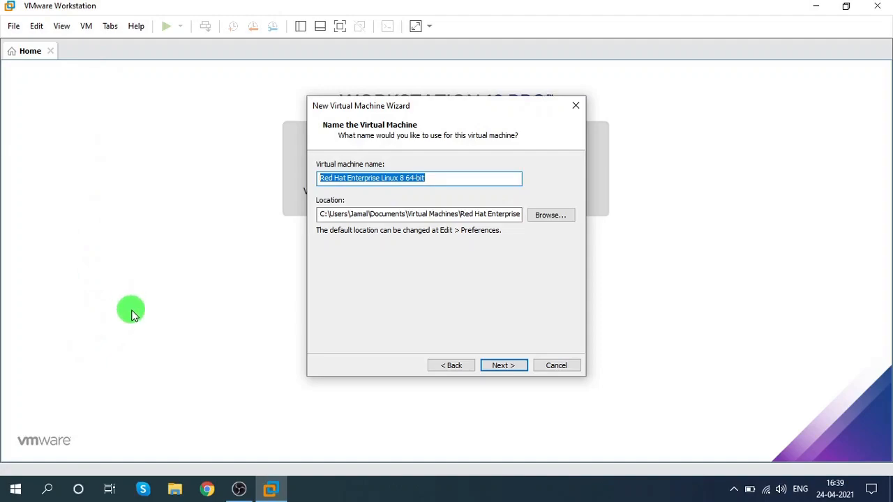
# Step: Name the virtual machine RHEL8
pyautogui.write('RHEL8')
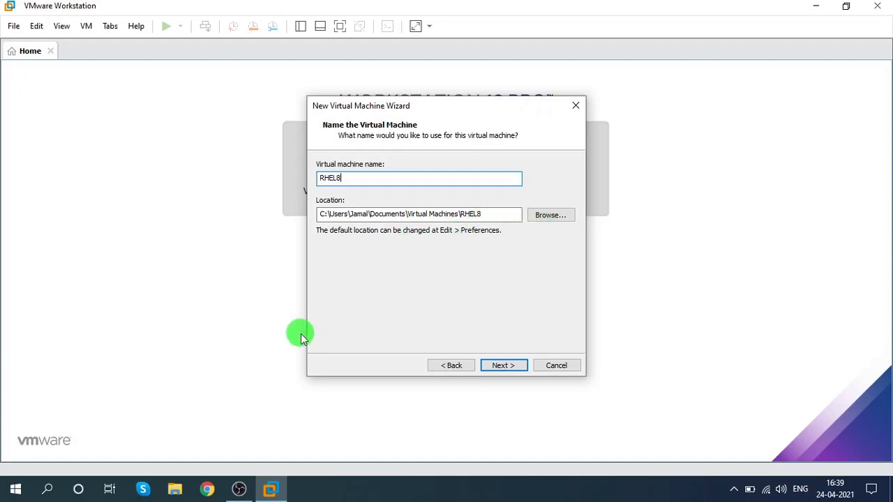
# Step: In File Explorer, create a new folder named Redhat8 on the Store (D:) drive, then close File Explorer
pyautogui.click(175, 489)
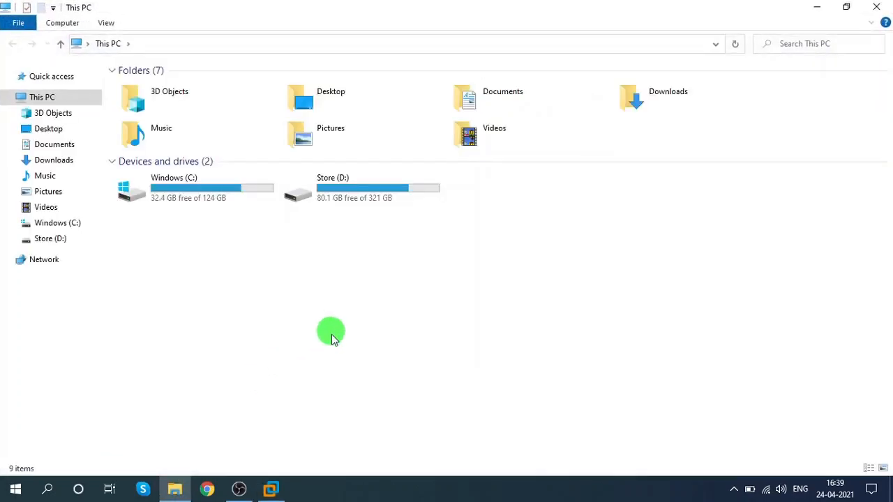
pyautogui.doubleClick(369, 198)
pyautogui.click(363, 197)
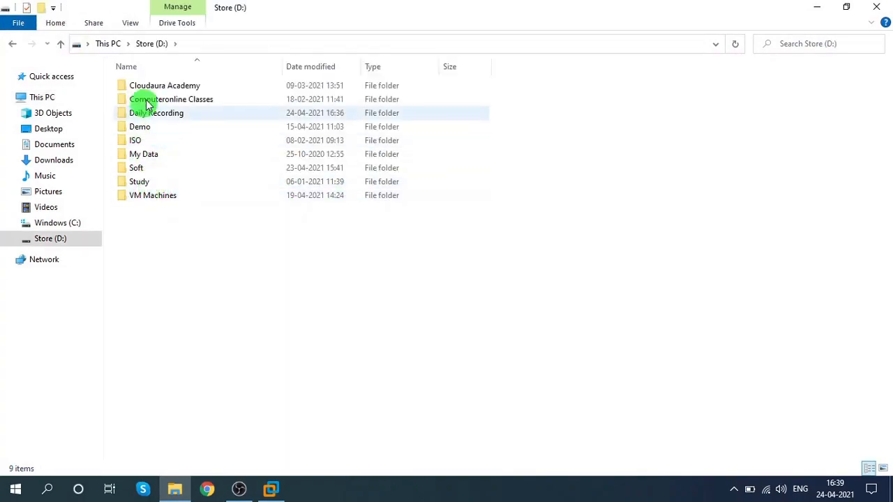
pyautogui.rightClick(160, 232)
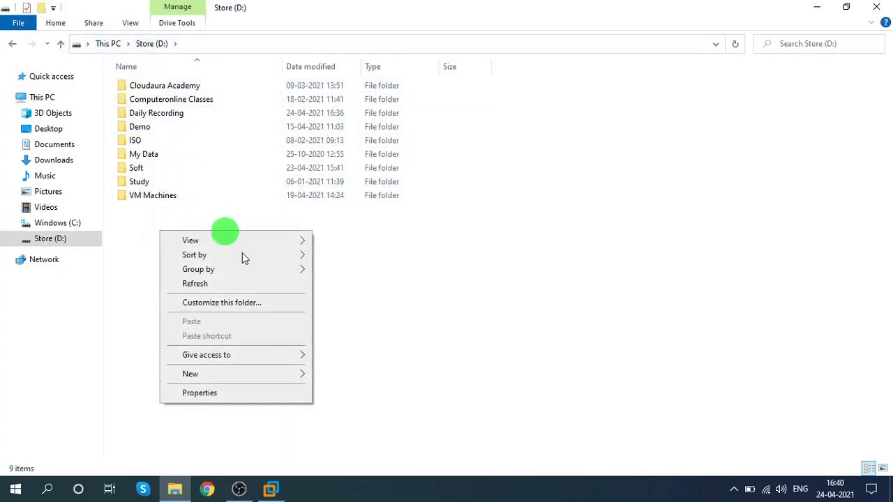
pyautogui.moveTo(293, 375)
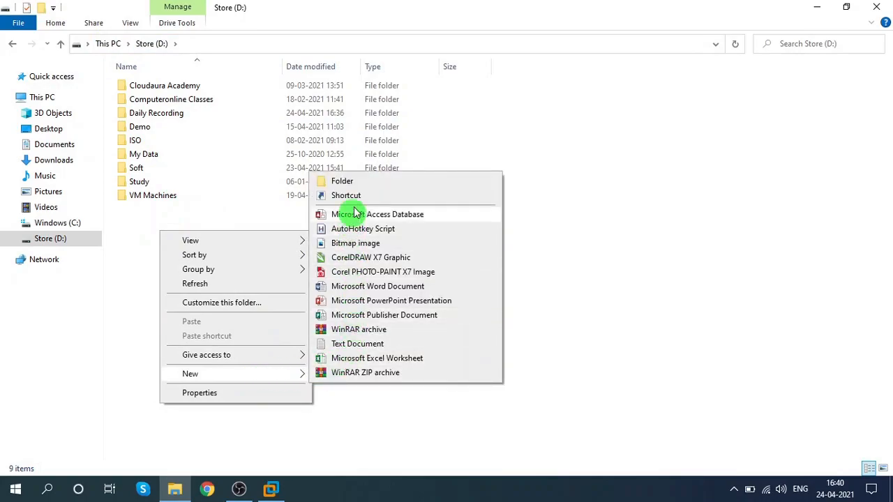
pyautogui.click(352, 181)
pyautogui.write('Redhat8')
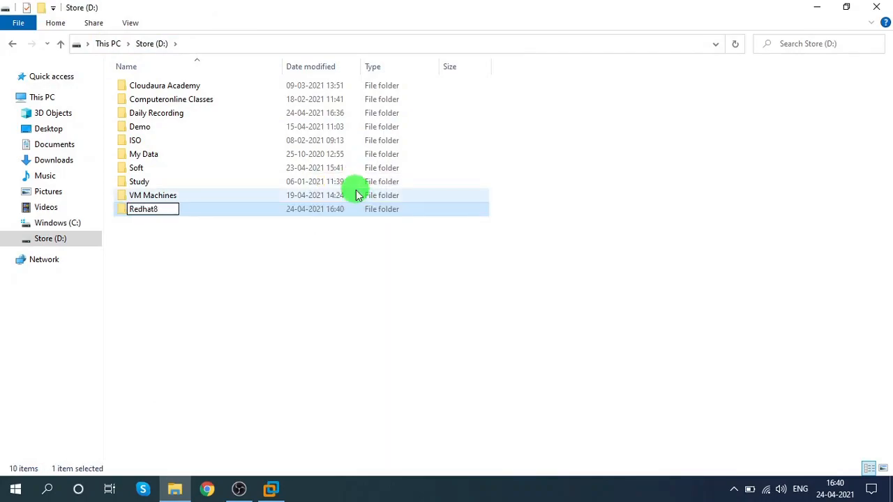
pyautogui.click(307, 273)
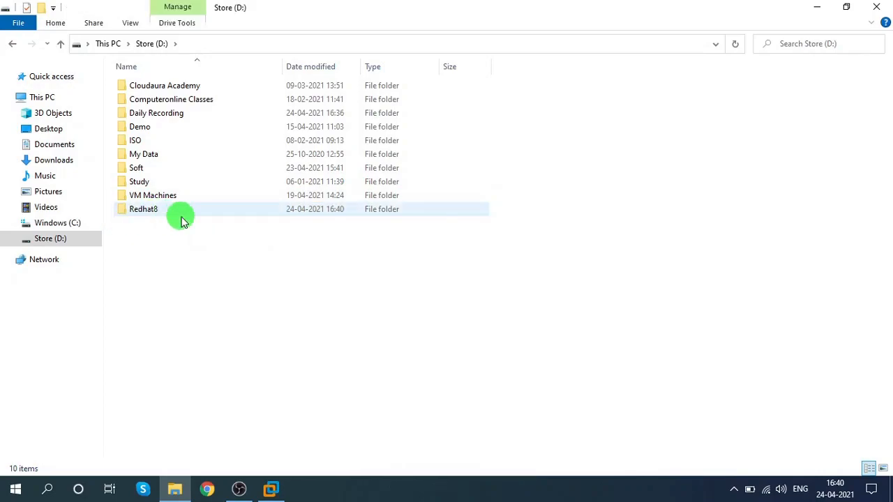
pyautogui.click(159, 209)
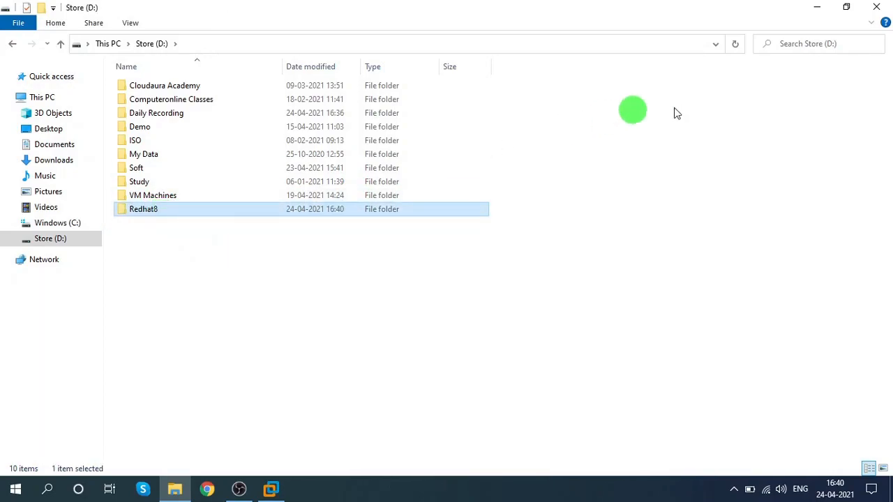
pyautogui.click(877, 7)
# Step: Set the virtual machine location to the Redhat8 folder on Store (D:) and continue
pyautogui.click(547, 218)
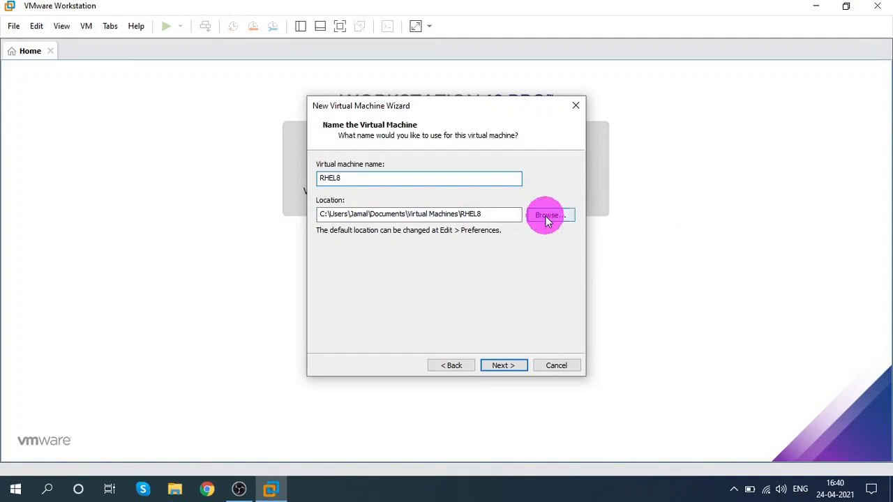
pyautogui.scroll(-3, 401, 247)
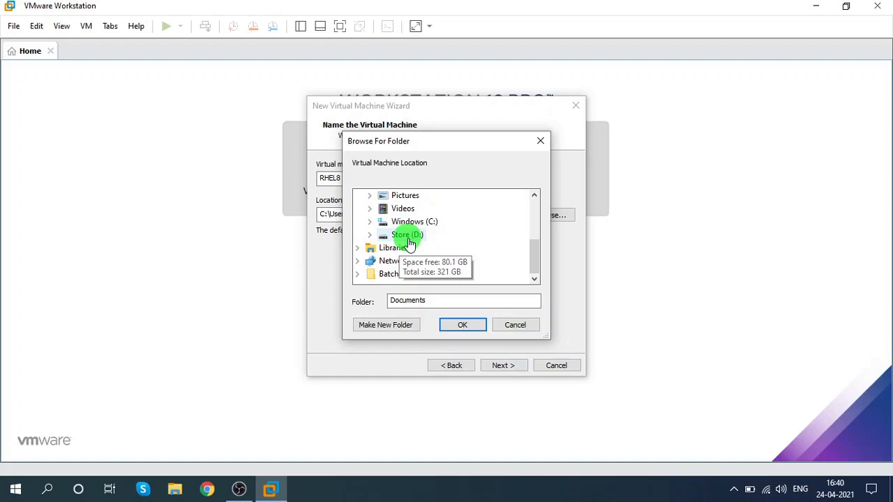
pyautogui.doubleClick(409, 237)
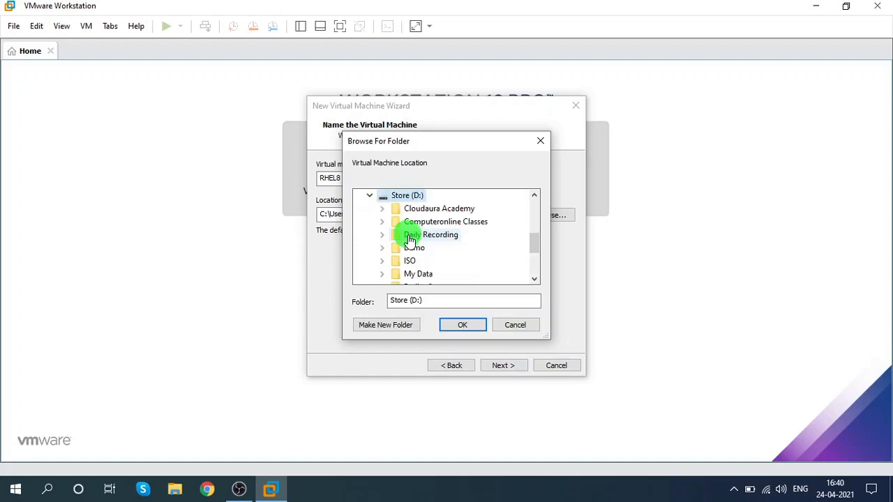
pyautogui.scroll(-1, 435, 233)
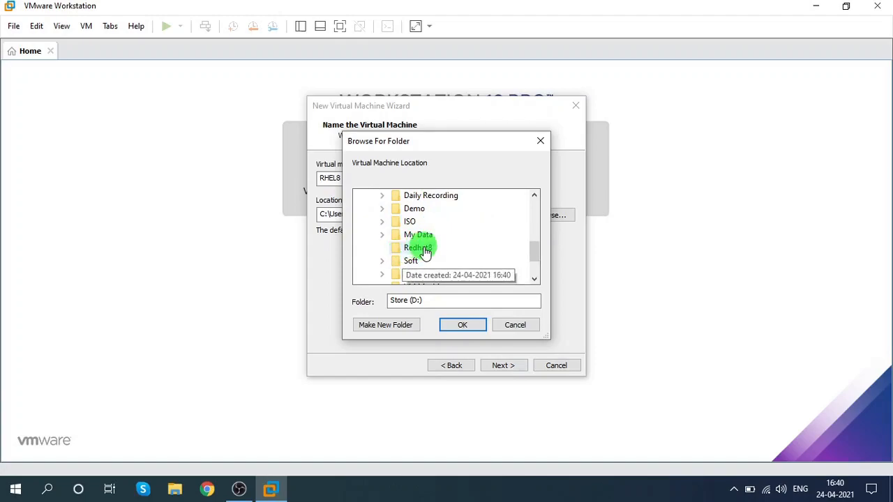
pyautogui.click(425, 250)
pyautogui.click(461, 325)
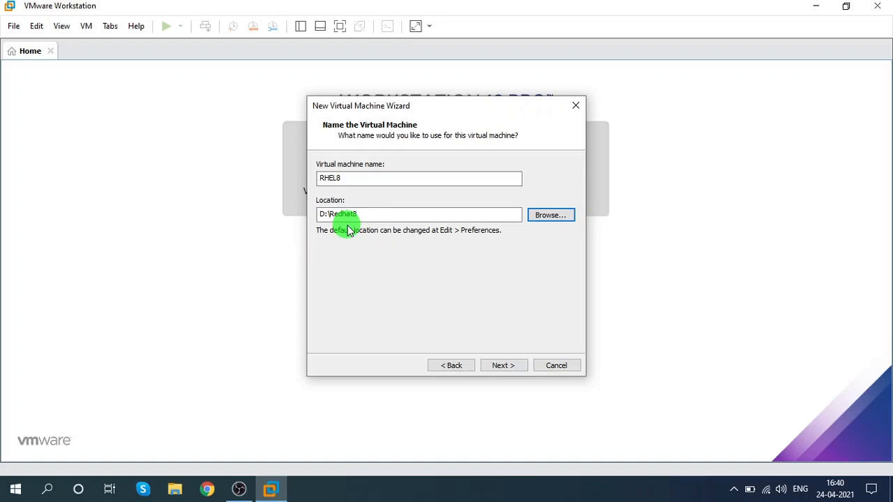
pyautogui.click(505, 365)
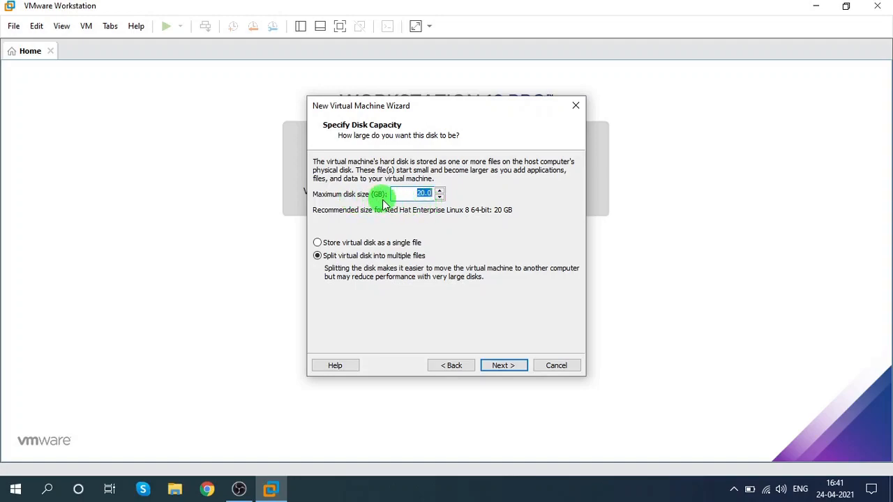
# Step: Set the maximum disk size to 500 GB, store the virtual disk as a single file, and continue
pyautogui.write('5')
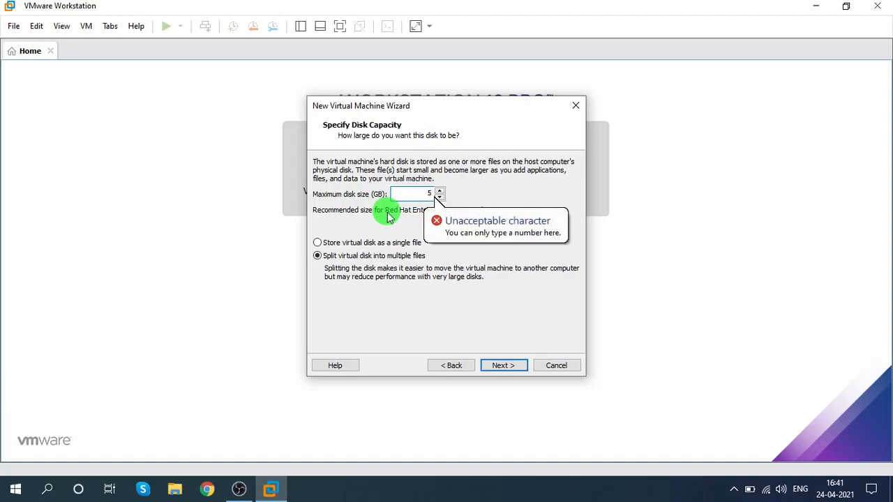
pyautogui.write('00')
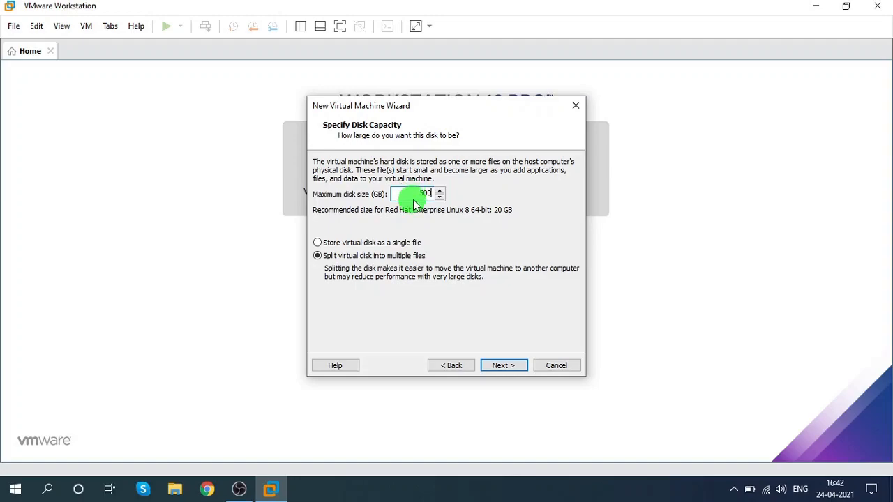
pyautogui.moveTo(411, 193); pyautogui.dragTo(435, 193)
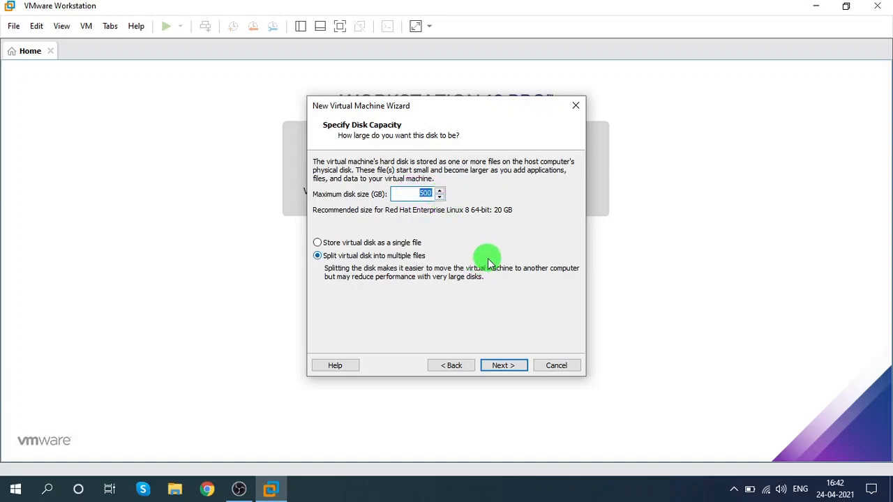
pyautogui.click(329, 245)
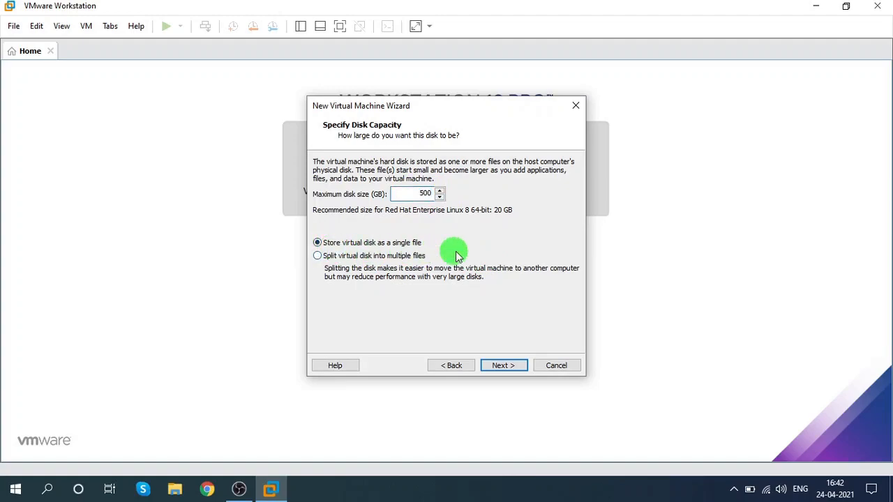
pyautogui.click(503, 363)
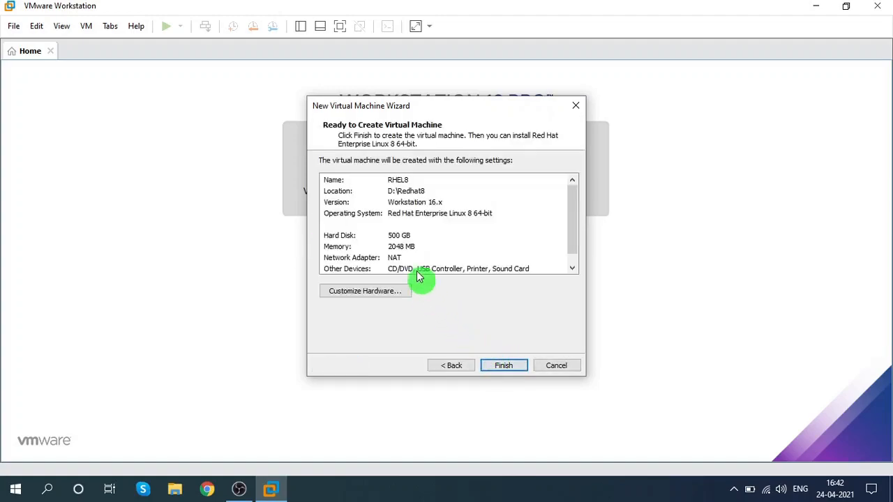
# Step: Finish creating the virtual machine and open its hardware settings
pyautogui.click(503, 366)
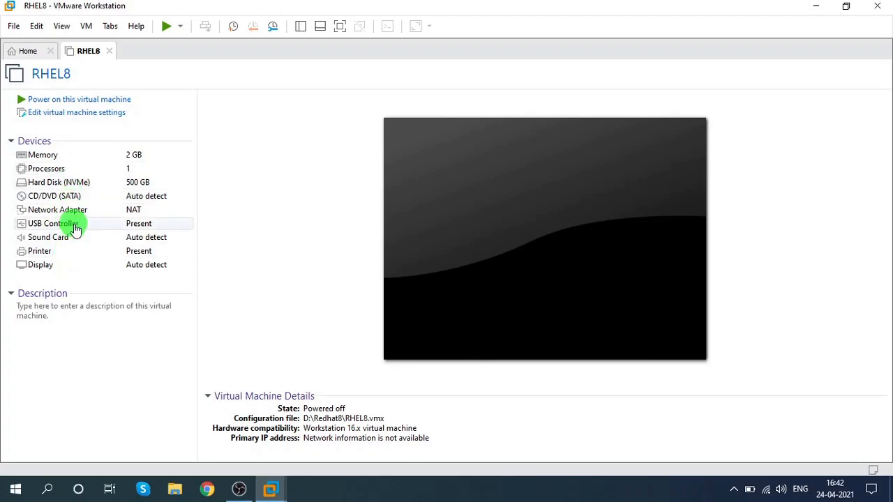
pyautogui.click(83, 115)
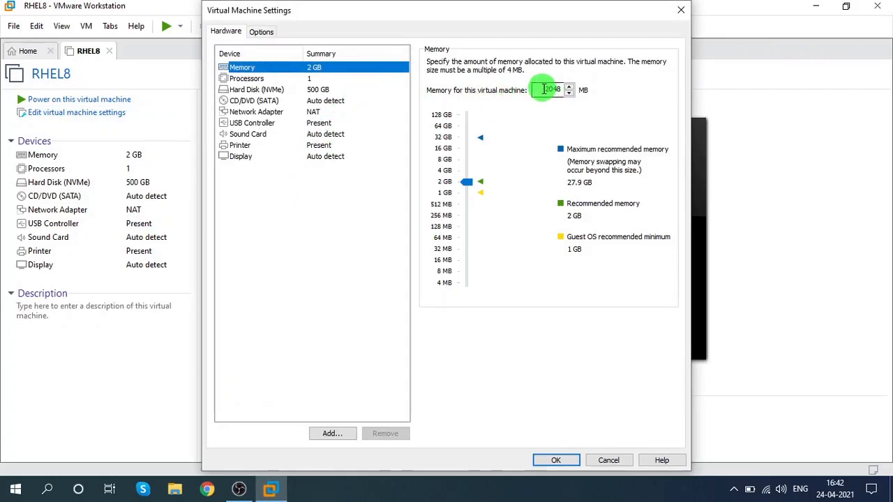
# Step: Set the virtual machine's memory to 8192 MB and the number of cores per processor to 2
pyautogui.doubleClick(544, 89)
pyautogui.write('8192')
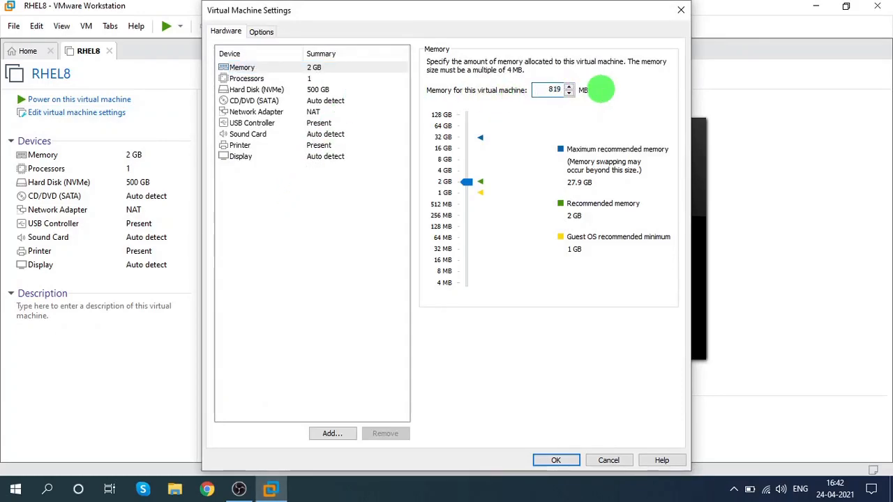
pyautogui.click(310, 80)
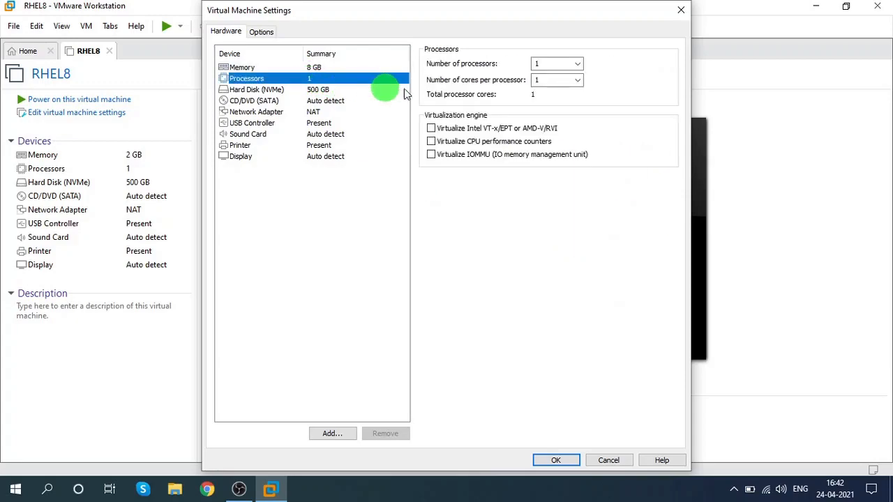
pyautogui.doubleClick(564, 81)
pyautogui.click(586, 85)
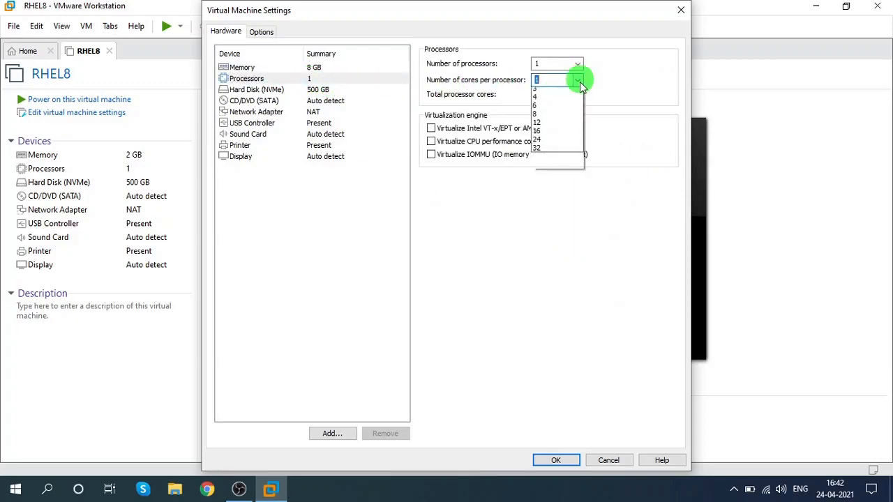
pyautogui.click(568, 99)
pyautogui.hotkey('shift', 'Tab')
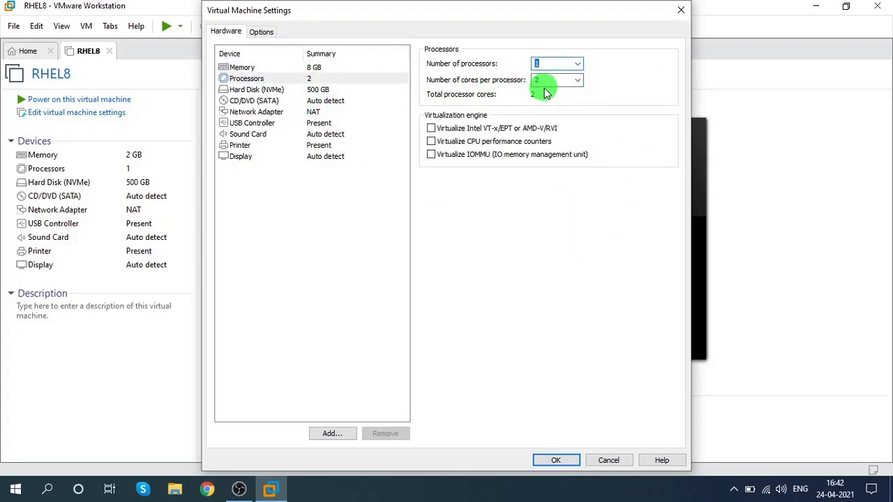
# Step: Point the CD/DVD drive to the ISO image file rhel-8.3-x86_64-dvd in D:\ISO\Linux
pyautogui.click(315, 91)
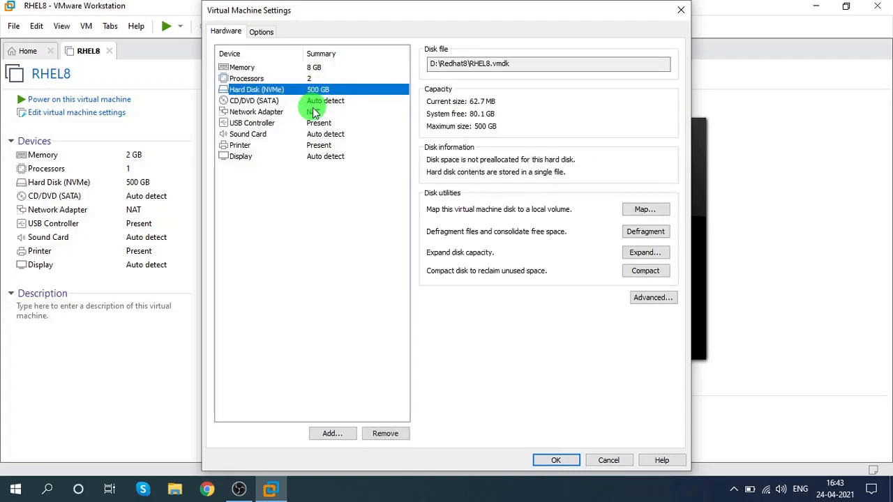
pyautogui.click(313, 104)
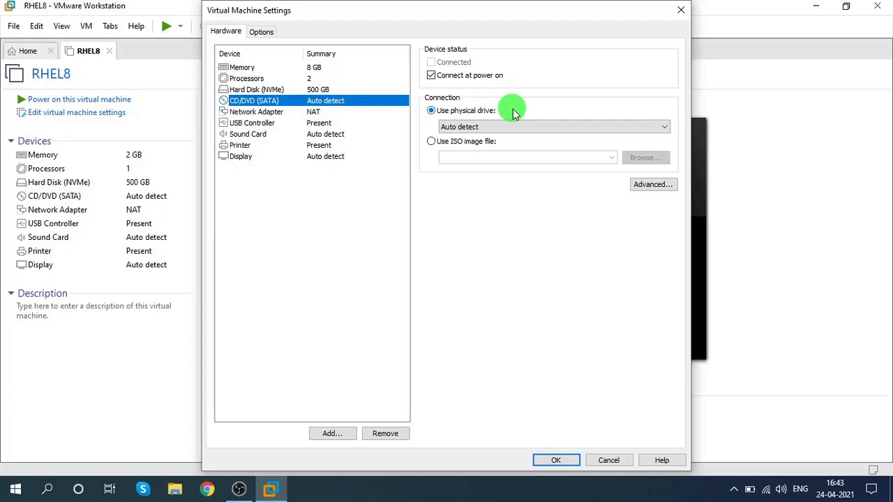
pyautogui.click(432, 142)
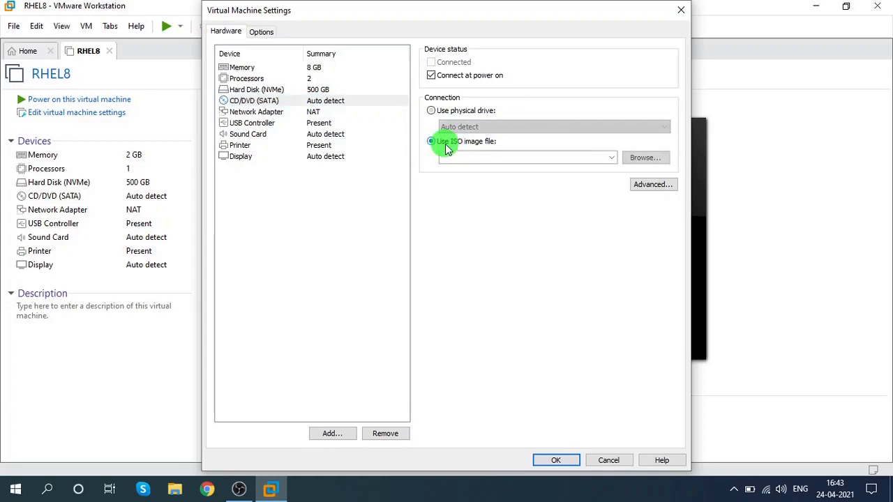
pyautogui.click(631, 158)
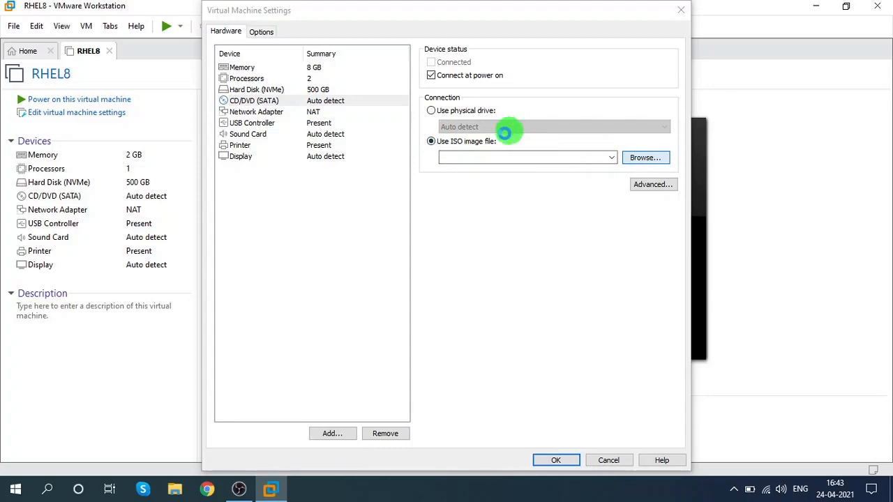
pyautogui.click(260, 275)
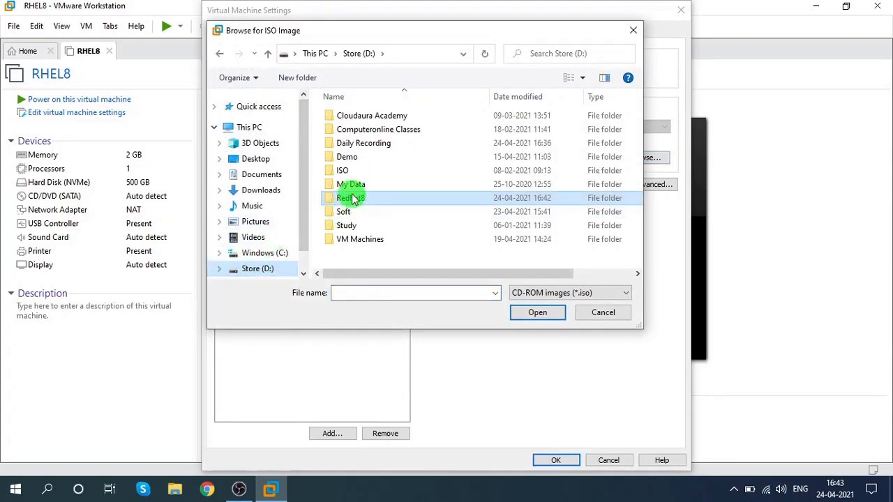
pyautogui.doubleClick(347, 172)
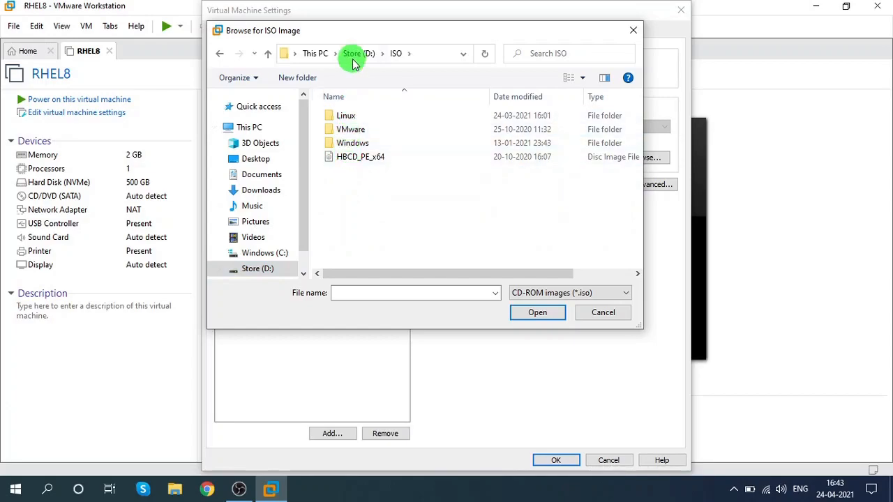
pyautogui.doubleClick(343, 116)
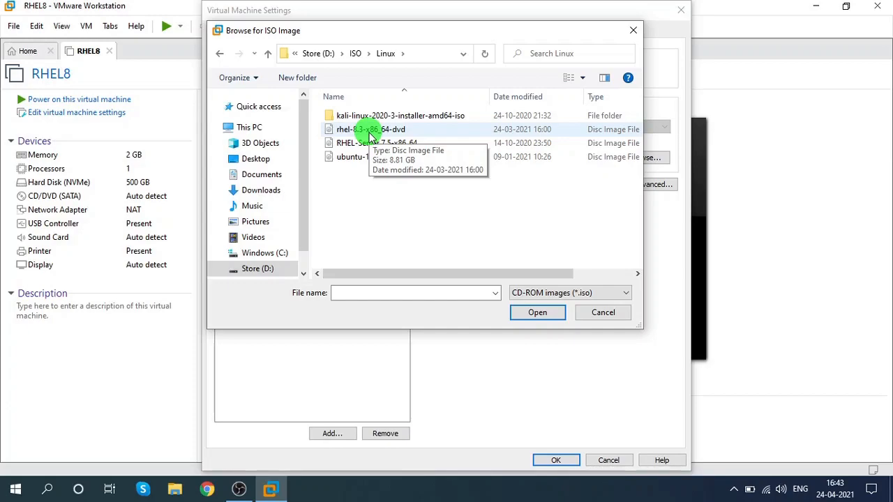
pyautogui.doubleClick(370, 131)
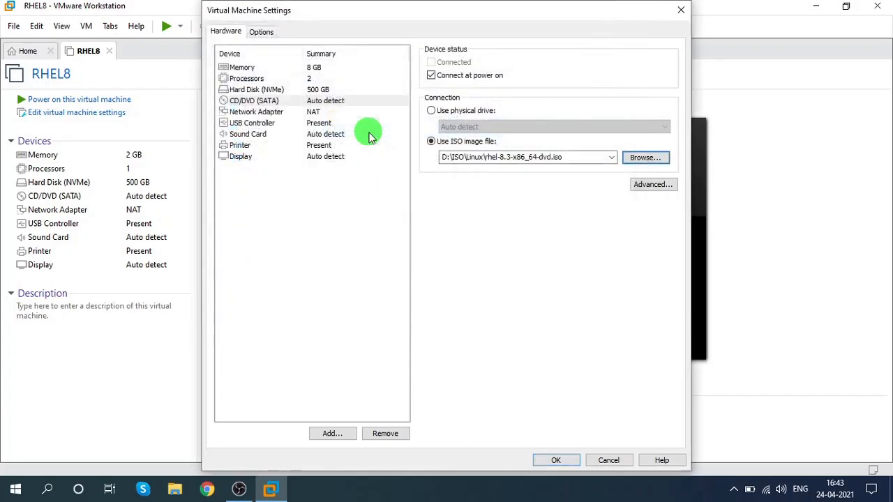
# Step: Set the network adapter connection to Host-only
pyautogui.click(272, 123)
pyautogui.click(271, 113)
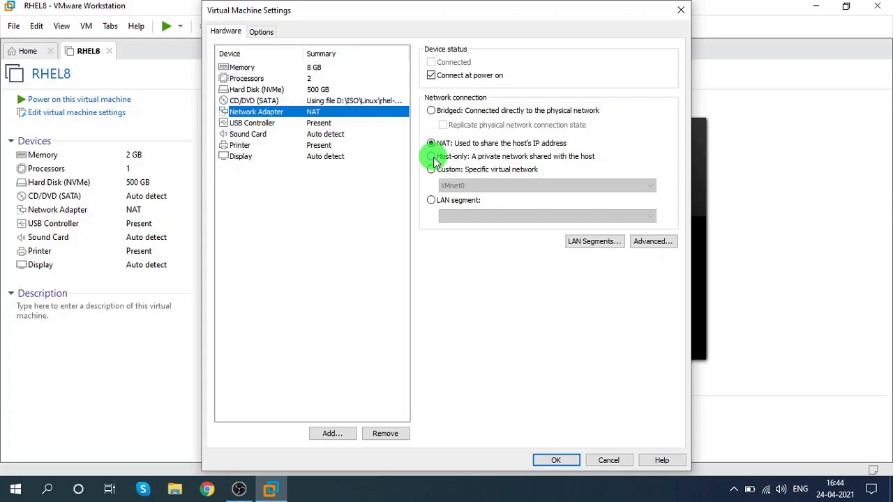
pyautogui.click(433, 157)
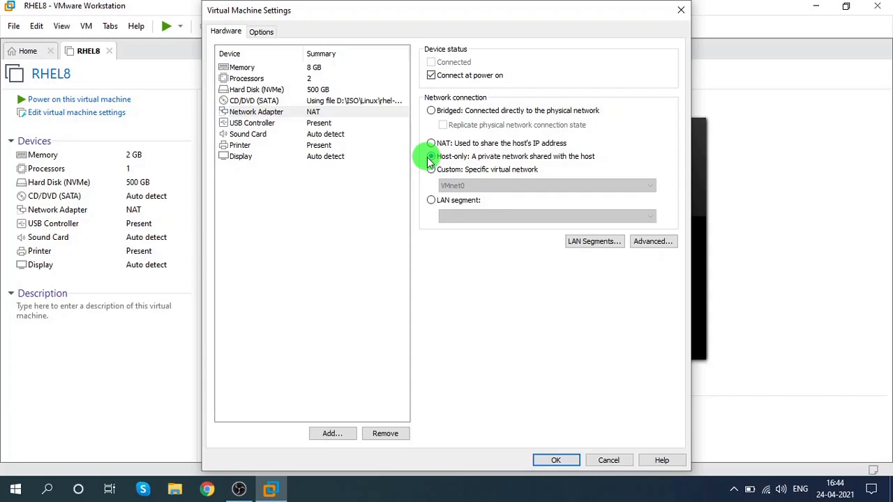
# Step: Review the memory, CD/DVD and network adapter settings, then apply the hardware settings
pyautogui.click(320, 70)
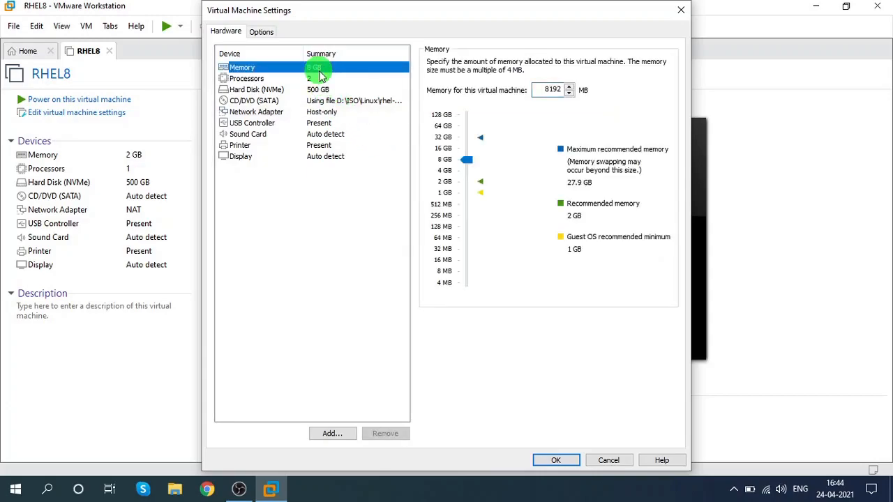
pyautogui.click(316, 102)
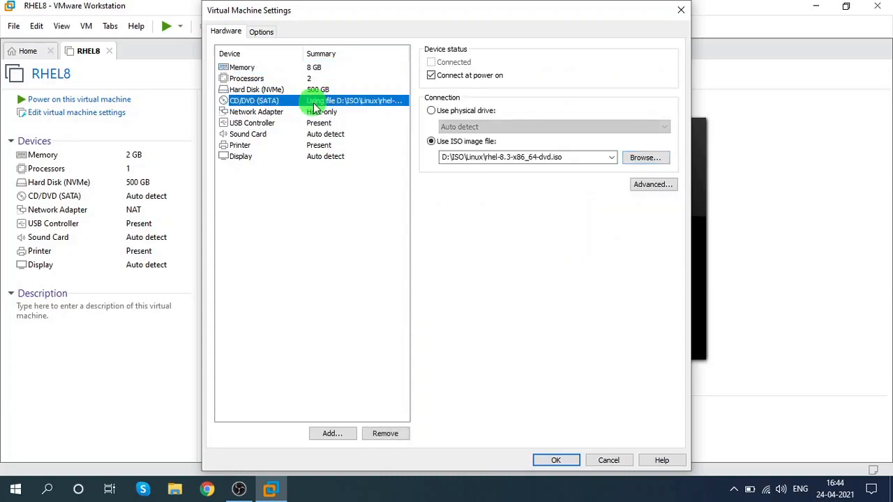
pyautogui.click(315, 113)
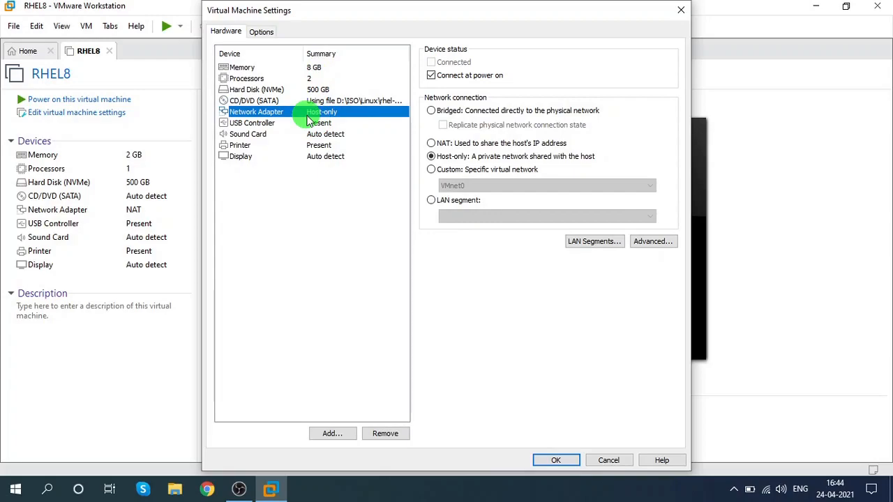
pyautogui.click(556, 461)
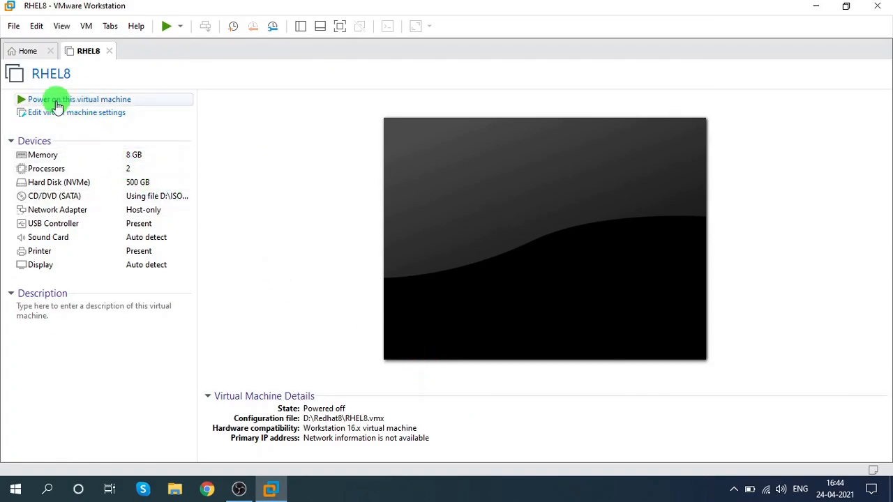
# Step: Power on the virtual machine and start Install Red Hat Enterprise Linux 8.3 from the boot menu
pyautogui.click(103, 102)
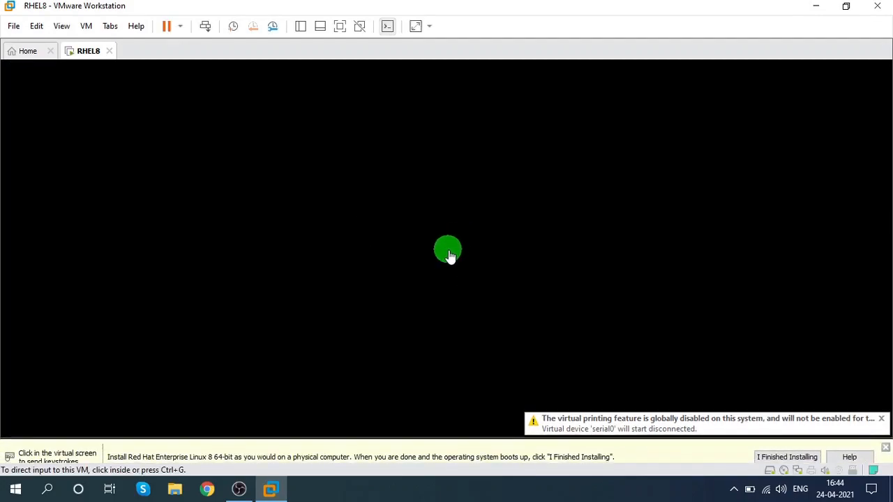
pyautogui.click(886, 436)
pyautogui.click(576, 294)
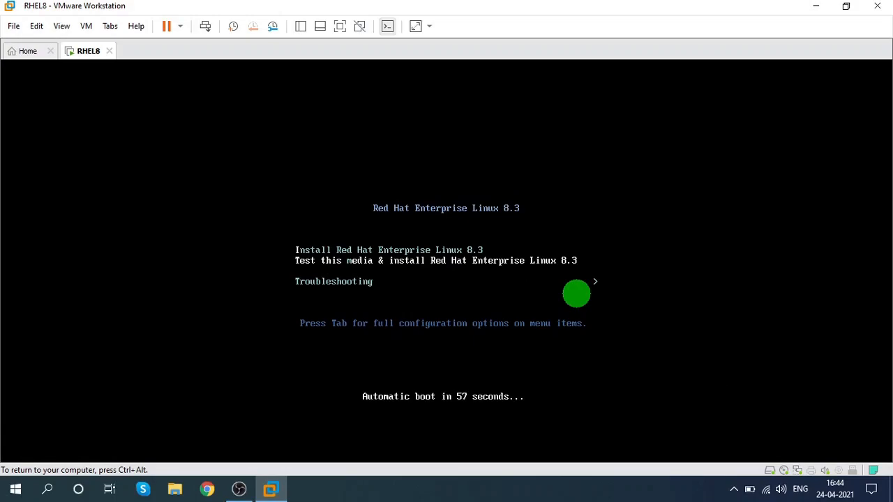
pyautogui.hotkey('ctrl', 'alt')
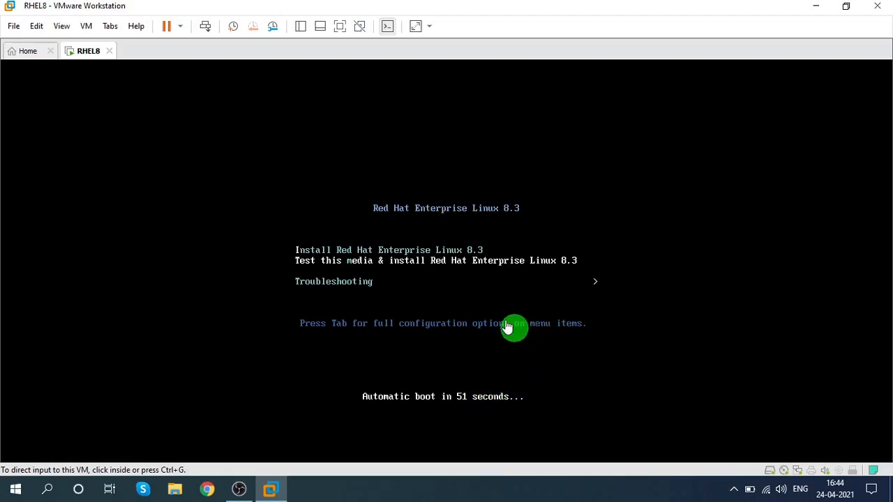
pyautogui.click(517, 298)
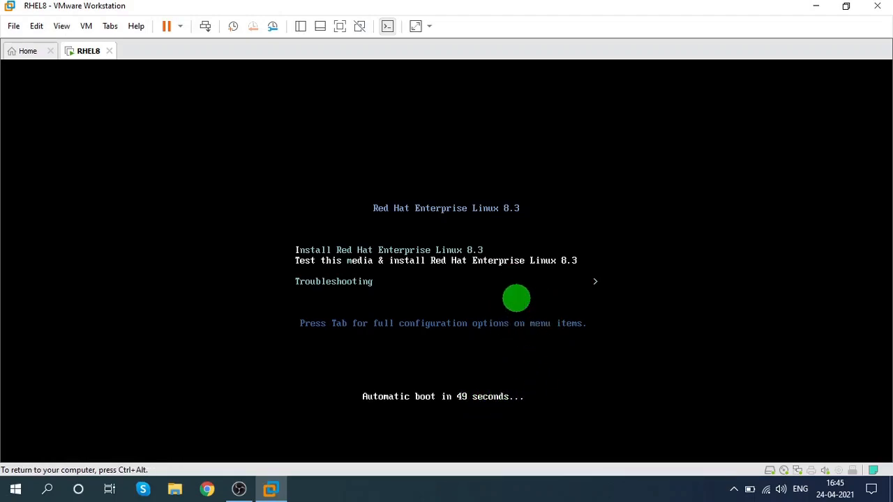
pyautogui.press('Up')
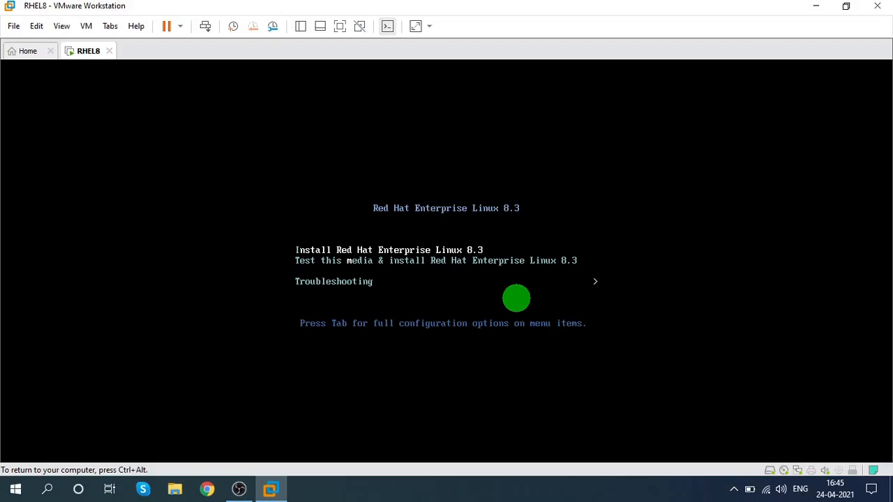
pyautogui.press('Down')
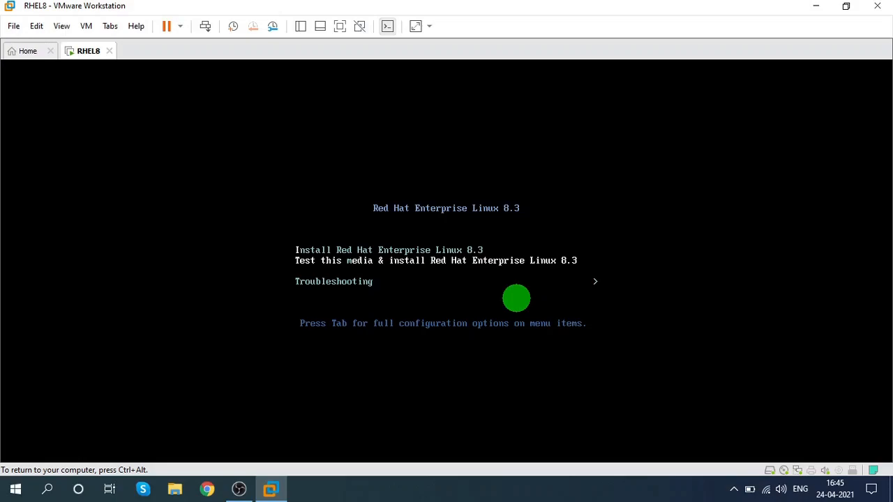
pyautogui.press('Up')
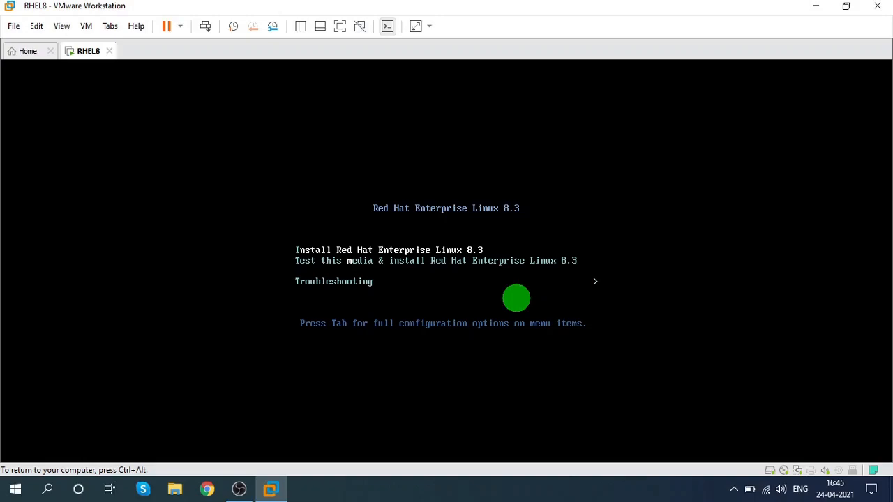
pyautogui.press('Return')
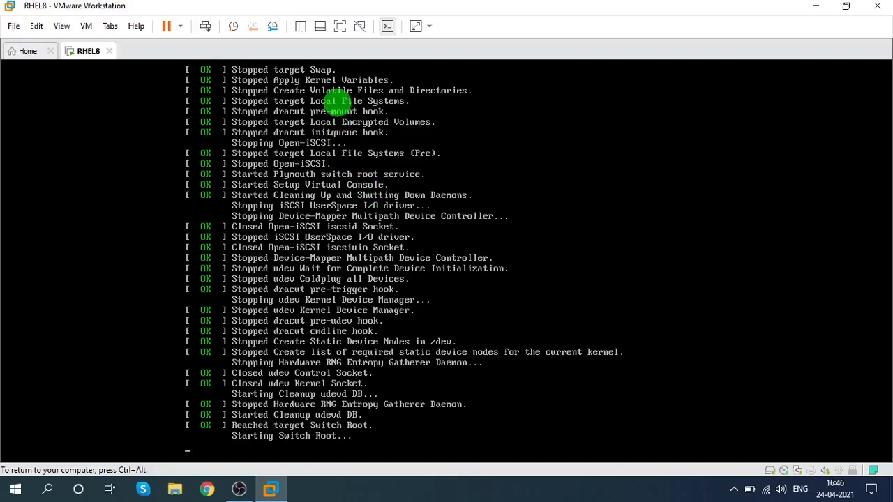
# Step: Switch the virtual machine to full screen mode and choose English (India) as the installation language
pyautogui.hotkey('ctrl', 'alt')
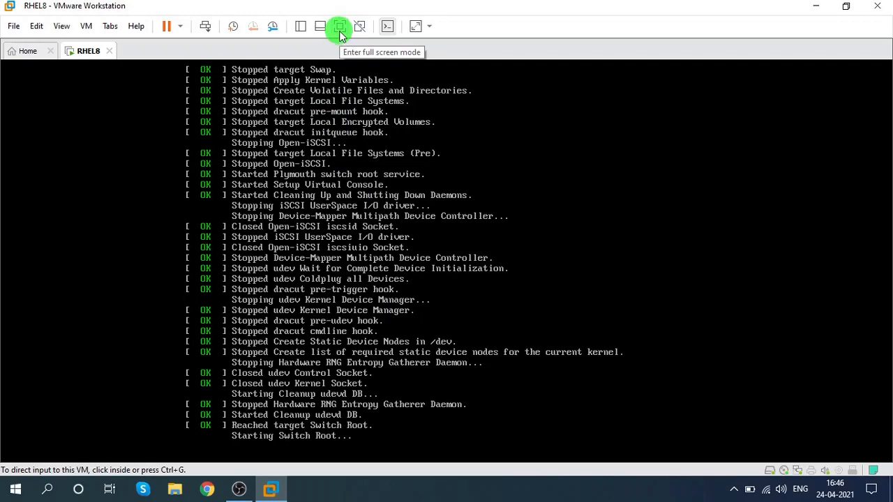
pyautogui.click(340, 33)
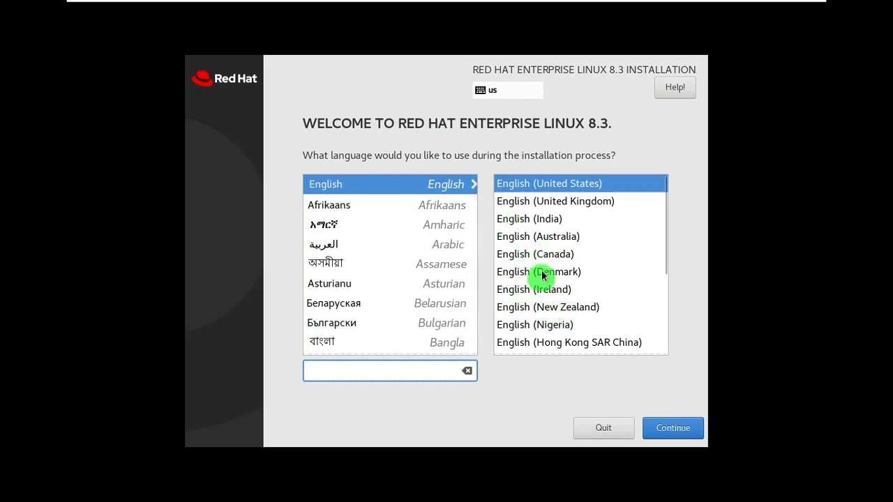
pyautogui.click(533, 221)
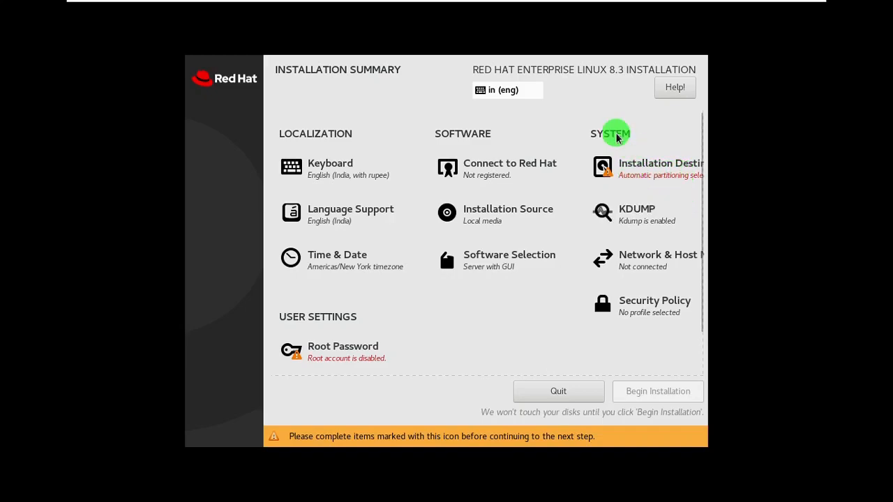
# Step: Minimize the VMware window and open Notepad through the Run dialog
pyautogui.moveTo(737, 4)
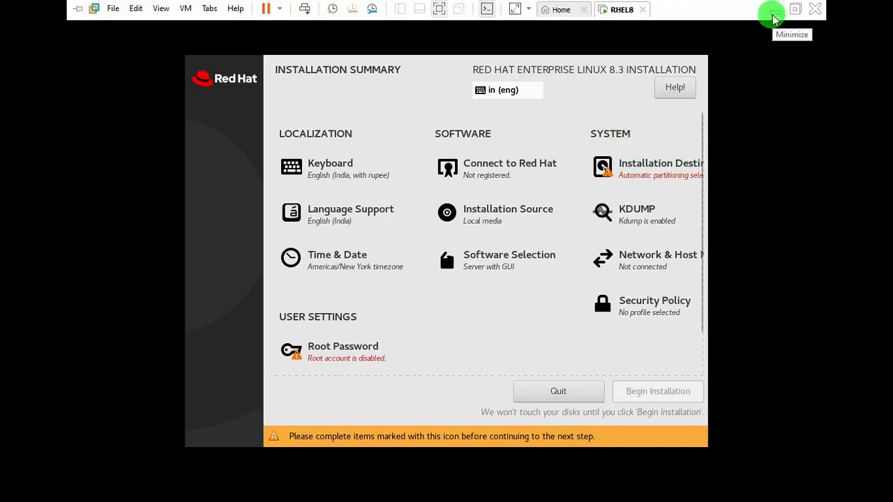
pyautogui.click(774, 10)
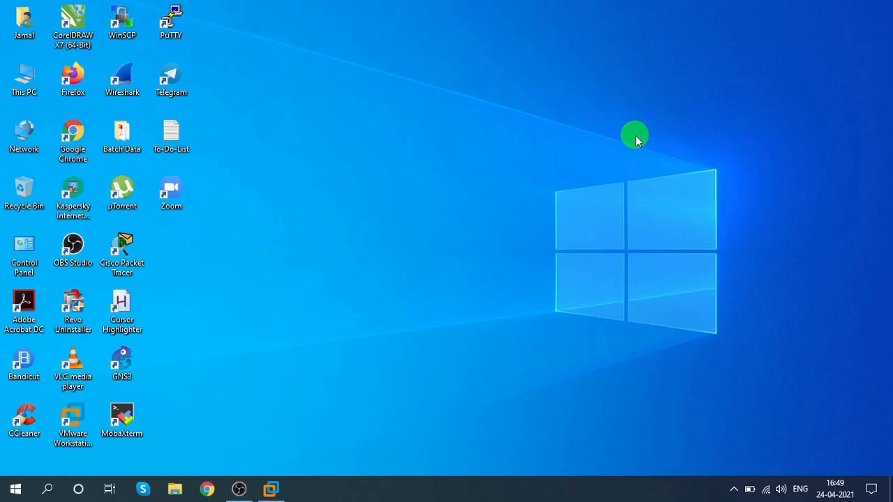
pyautogui.press('super+r')
pyautogui.write('n')
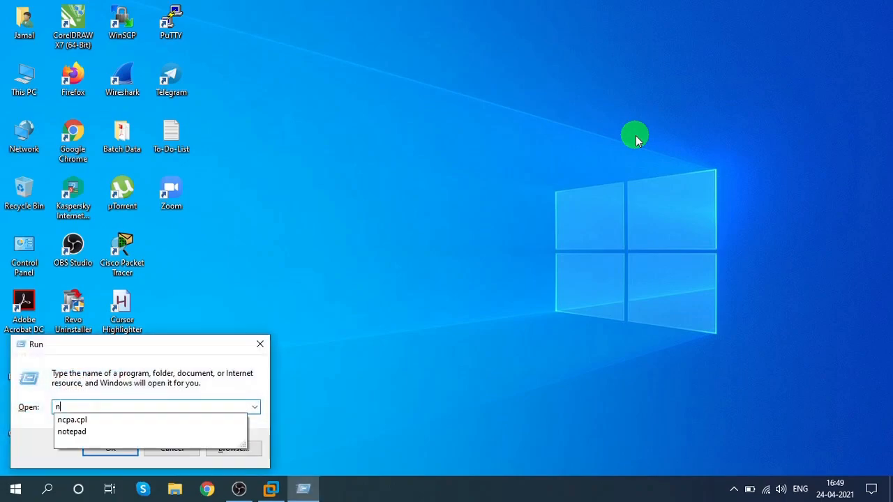
pyautogui.write('otepad')
pyautogui.press('Return')
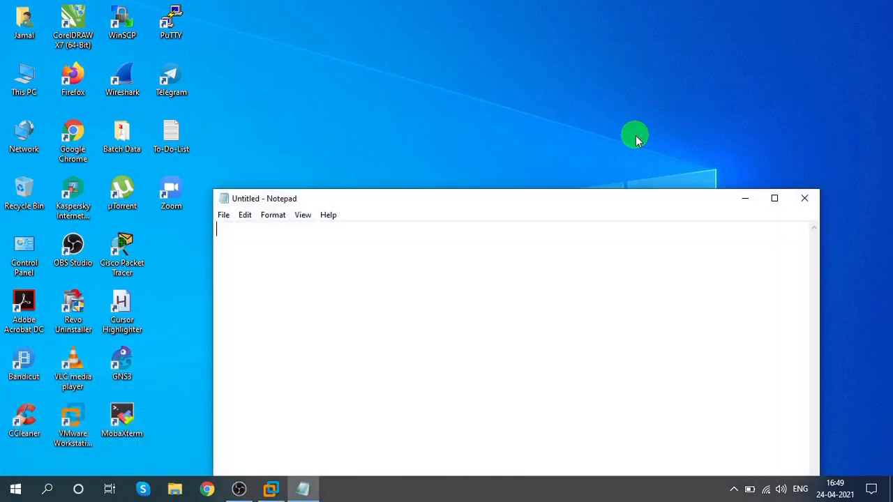
# Step: Write an example disk layout in Notepad: a 500 GB HDD split into 100 GB C:\, 200 GB D:\ and 200 GB E:\
pyautogui.write('500 GB')
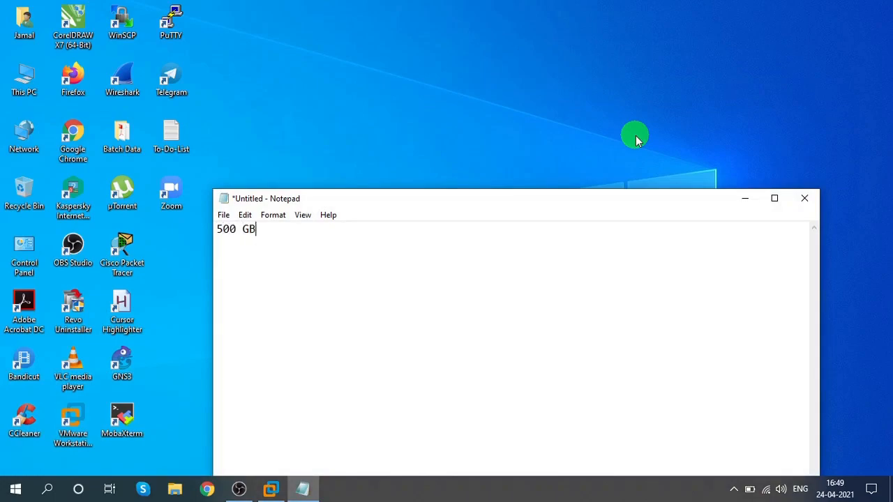
pyautogui.write(' HDD')
pyautogui.press('Return')
pyautogui.press('Return')
pyautogui.write('100 GB-> C:\\')
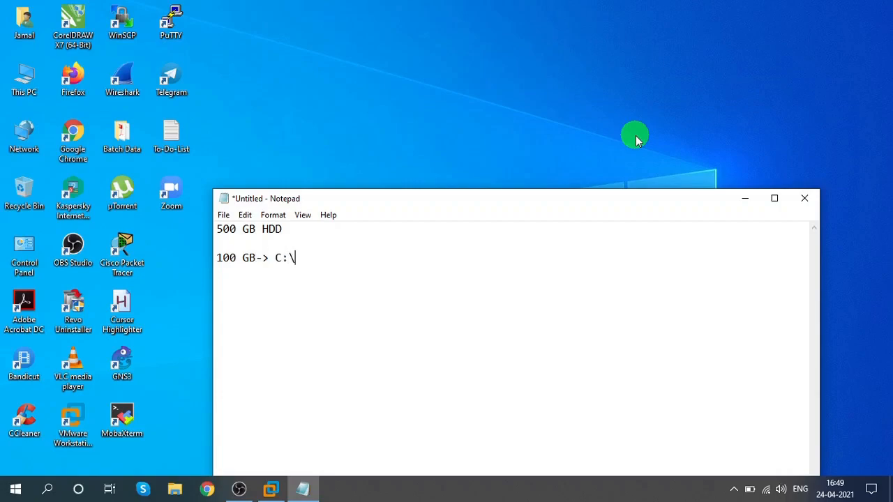
pyautogui.press('Return')
pyautogui.write('200 GB->')
pyautogui.write('D:')
pyautogui.press('Return')
pyautogui.write('\\')
pyautogui.press('Return')
pyautogui.write('200 GB-> E:\\')
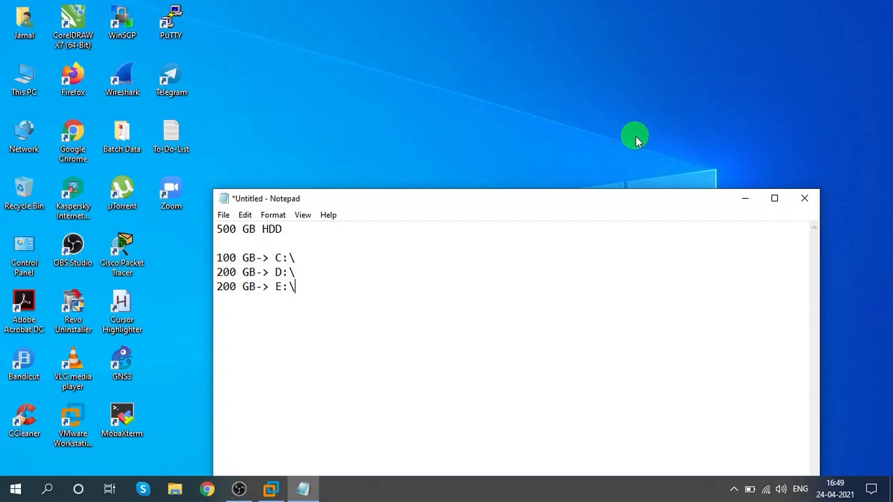
# Step: Replace the notes with a Manual Partition heading followed by /boot ->, Swap -> and / -> lines
pyautogui.hotkey('ctrl', 'a')
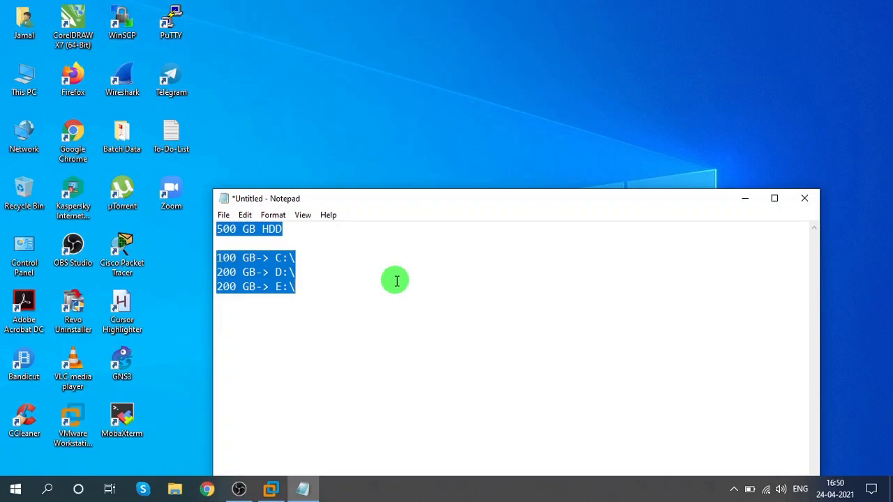
pyautogui.write('Manual Partition')
pyautogui.press('Return')
pyautogui.write('/')
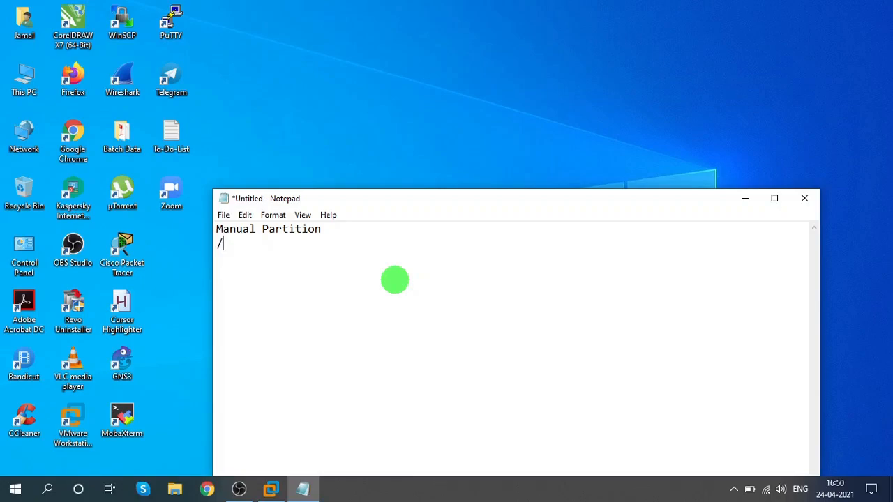
pyautogui.write('boot ->')
pyautogui.press('Return')
pyautogui.write('Swap ->')
pyautogui.press('Return')
pyautogui.write('/    ')
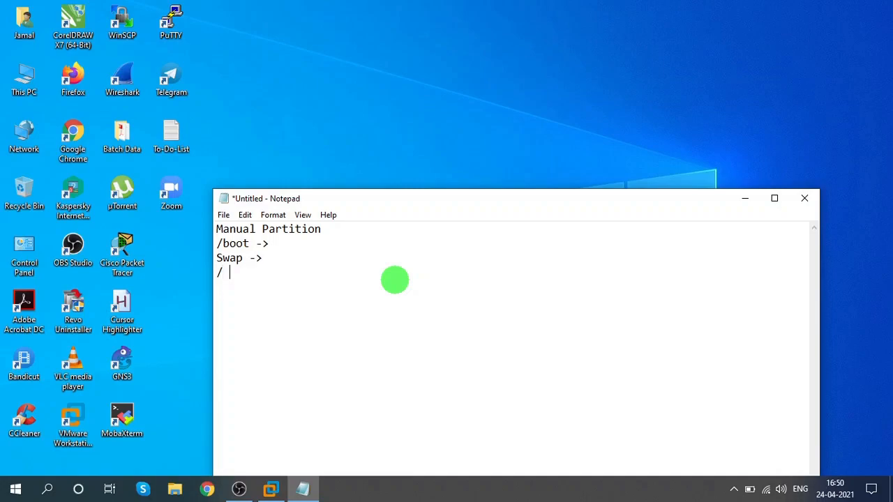
pyautogui.write('->')
# Step: Add /home and /var lines below the root line after a blank gap
pyautogui.press('Up')
pyautogui.press('Up')
pyautogui.press('Down')
pyautogui.press('Down')
pyautogui.press('Return')
pyautogui.press('Return')
pyautogui.press('Return')
pyautogui.write('?ho')
pyautogui.press('BackSpace')
pyautogui.press('BackSpace')
pyautogui.press('BackSpace')
pyautogui.write('/home')
pyautogui.press('Return')
pyautogui.write('/var')
# Step: Align the arrows on the Swap and / lines with the /boot line
pyautogui.press('Up')
pyautogui.press('Up')
pyautogui.press('Up')
pyautogui.press('Up')
pyautogui.press('Up')
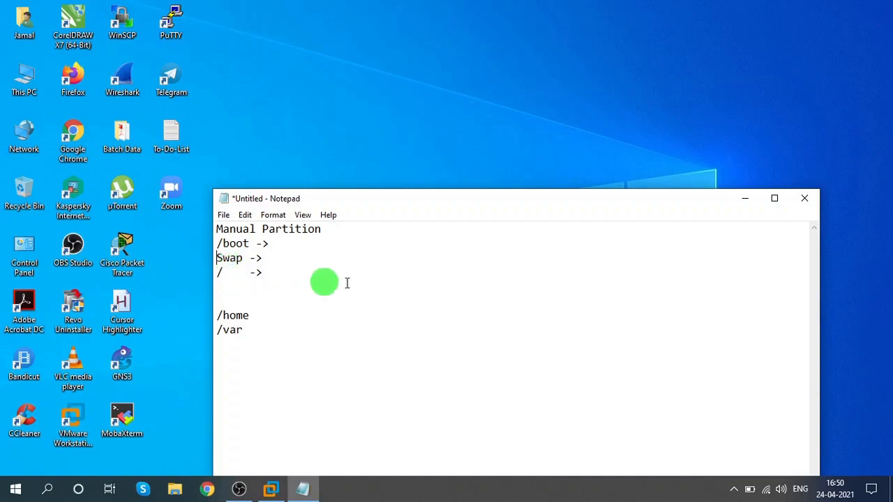
pyautogui.click(250, 259)
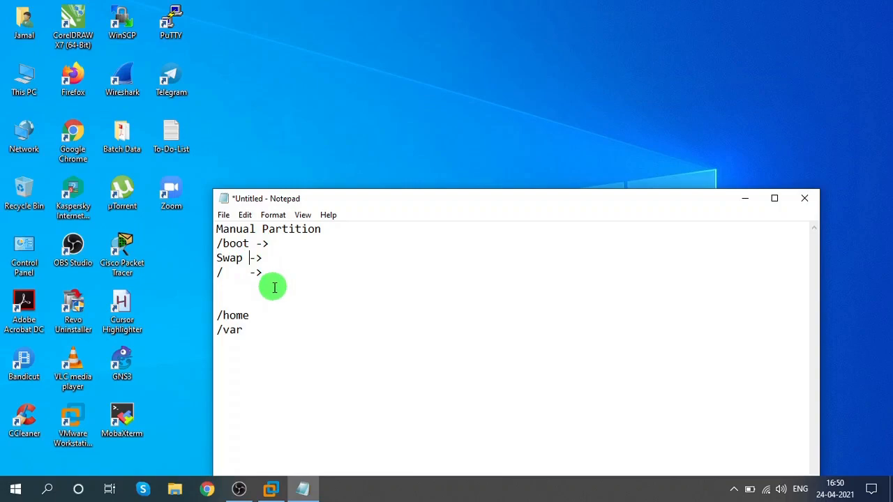
pyautogui.click(253, 274)
pyautogui.write('->')
# Step: Note 1024 MB for /boot and 8 GB for Swap in the partition plan
pyautogui.click(269, 243)
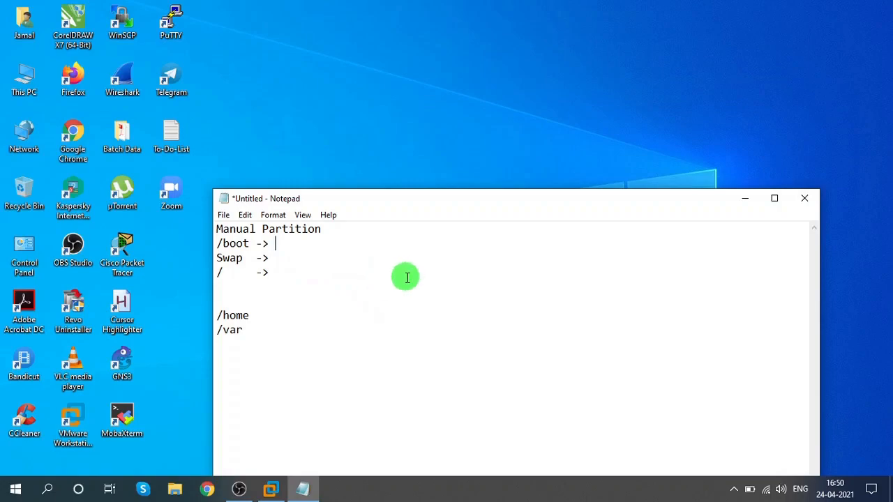
pyautogui.write('1024 MB')
pyautogui.press('Down')
pyautogui.write('4 GB')
pyautogui.click(407, 278)
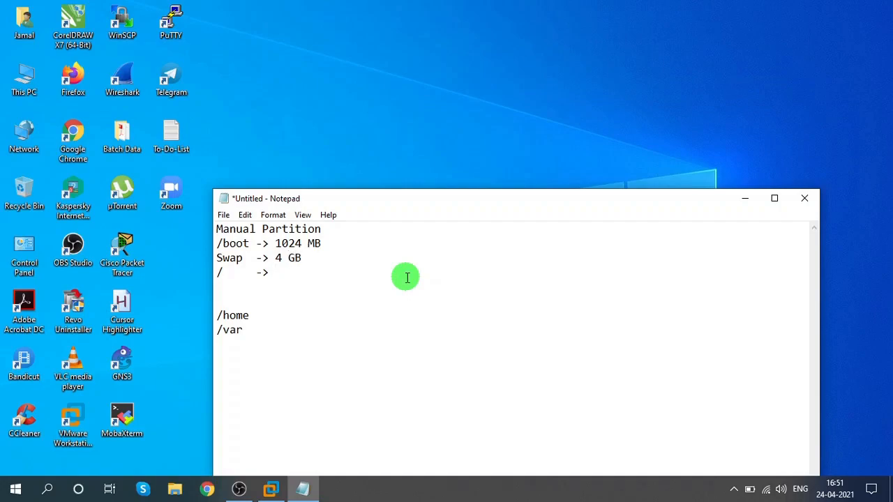
pyautogui.press('Up')
pyautogui.press('Delete')
pyautogui.write('8')
pyautogui.press('Down')
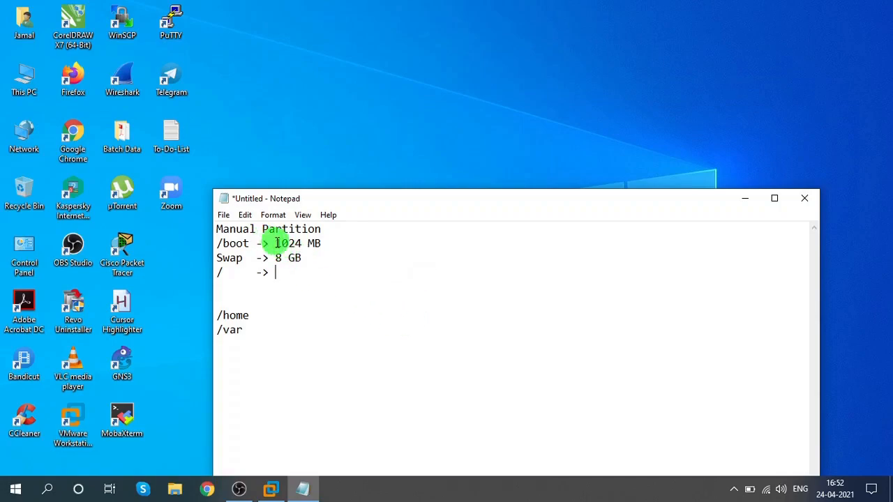
# Step: Highlight the /boot and Swap sizes in the notes and switch back to the virtual machine
pyautogui.moveTo(277, 243); pyautogui.dragTo(331, 243)
pyautogui.moveTo(268, 259); pyautogui.dragTo(314, 259)
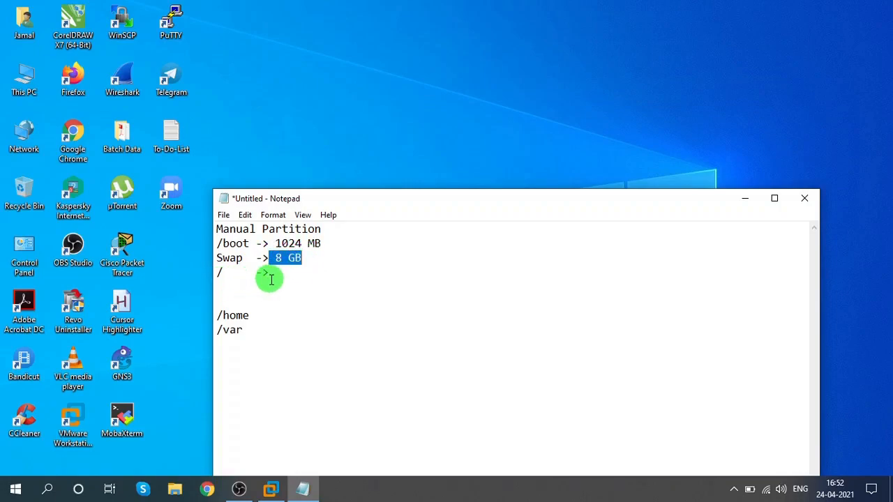
pyautogui.click(276, 490)
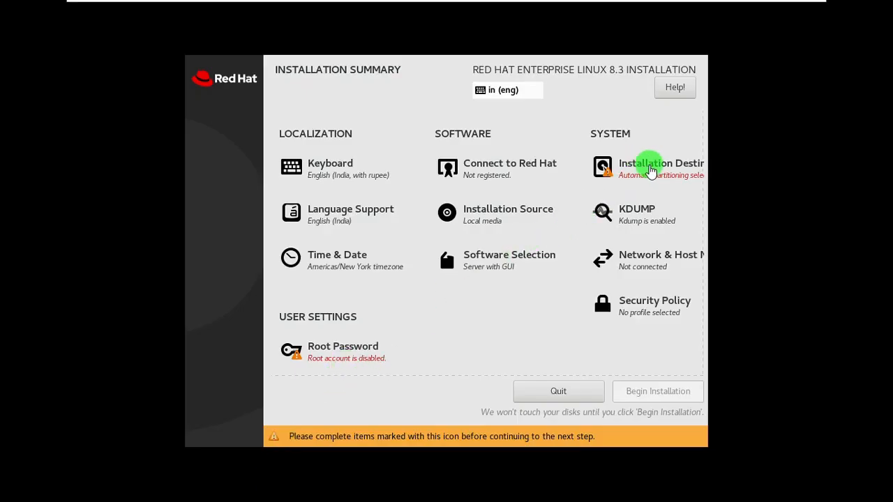
# Step: Open Installation Destination, keep the 500 GiB disk selected, choose Custom storage configuration and confirm
pyautogui.click(643, 170)
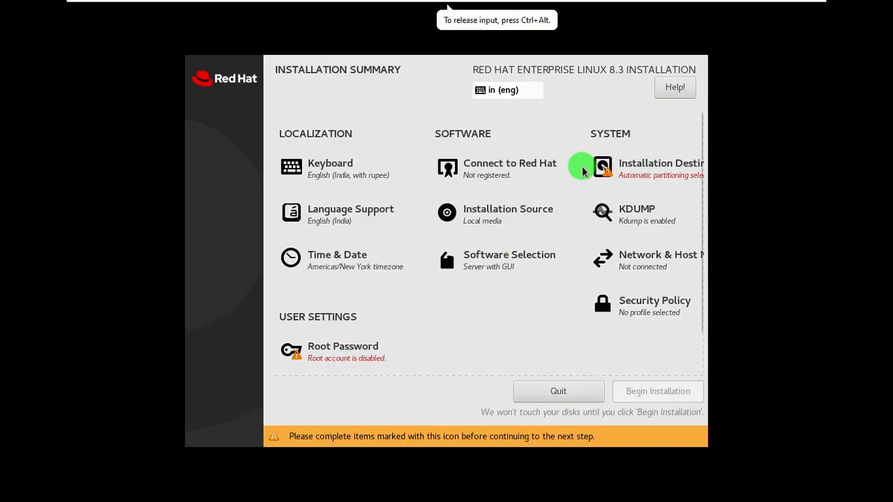
pyautogui.click(633, 165)
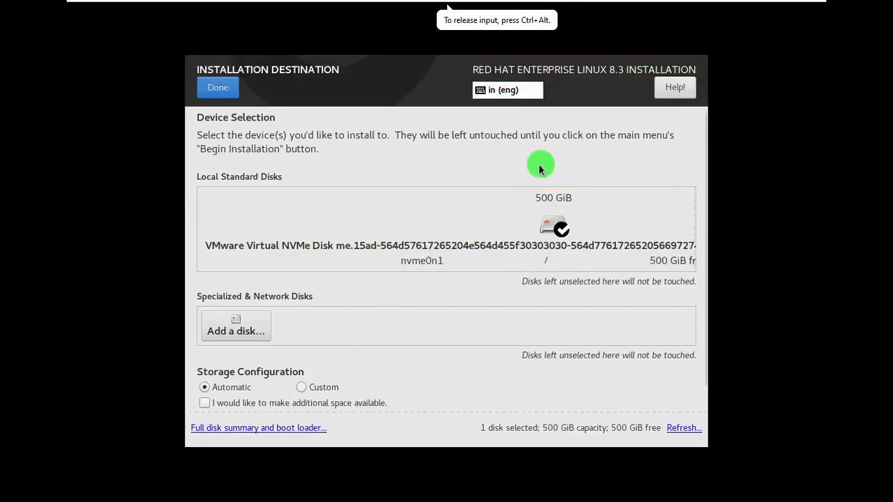
pyautogui.click(542, 237)
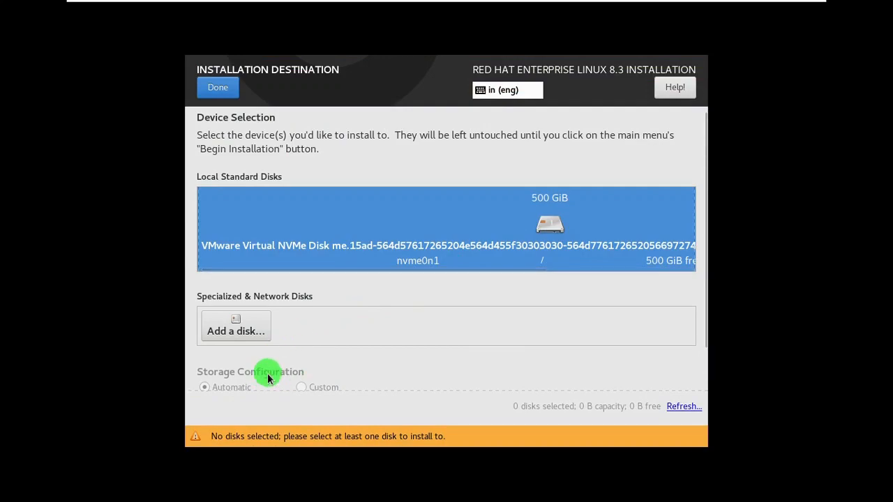
pyautogui.scroll(-2, 292, 375)
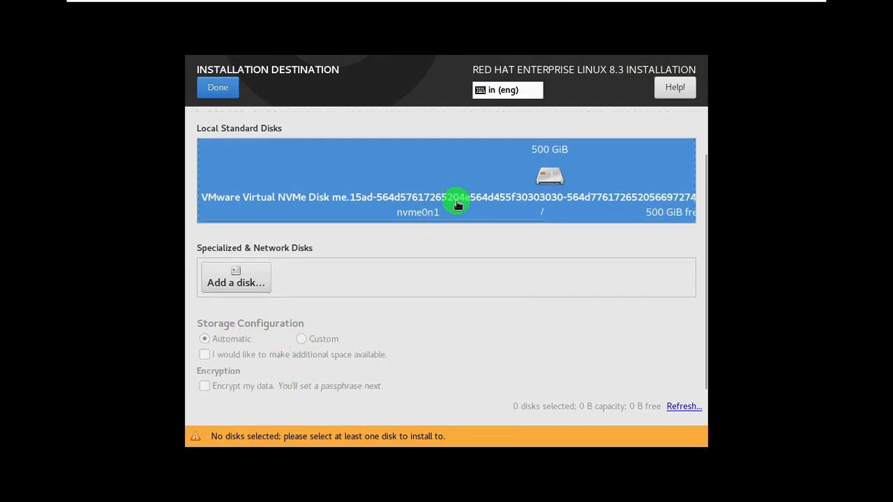
pyautogui.click(454, 199)
pyautogui.click(300, 360)
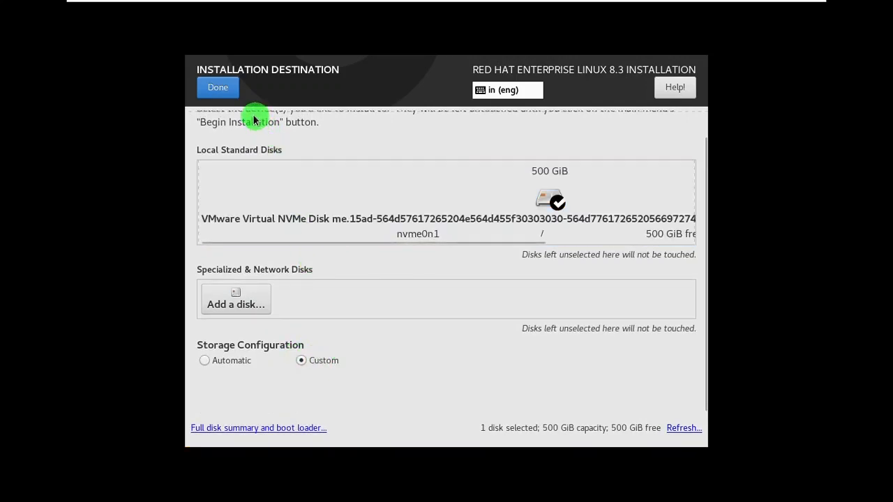
pyautogui.click(219, 91)
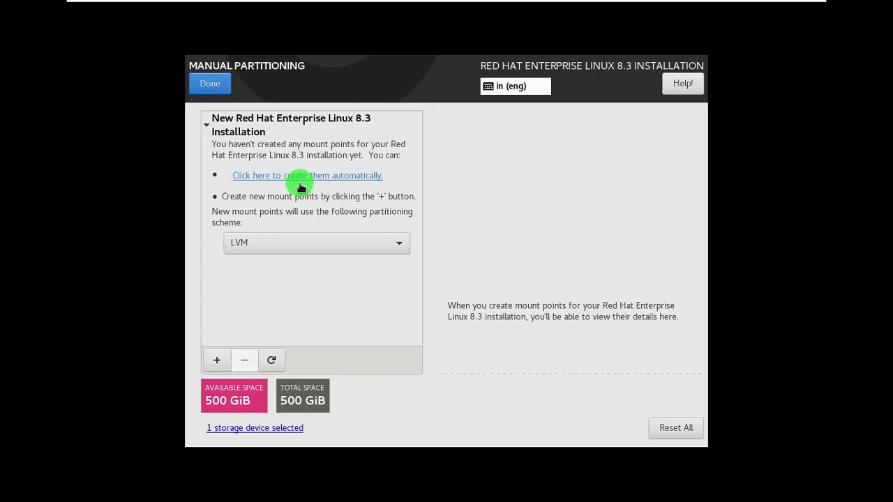
# Step: Set the partitioning scheme to Standard Partition and add a /boot mount point with 1024 capacity
pyautogui.click(287, 238)
pyautogui.click(217, 360)
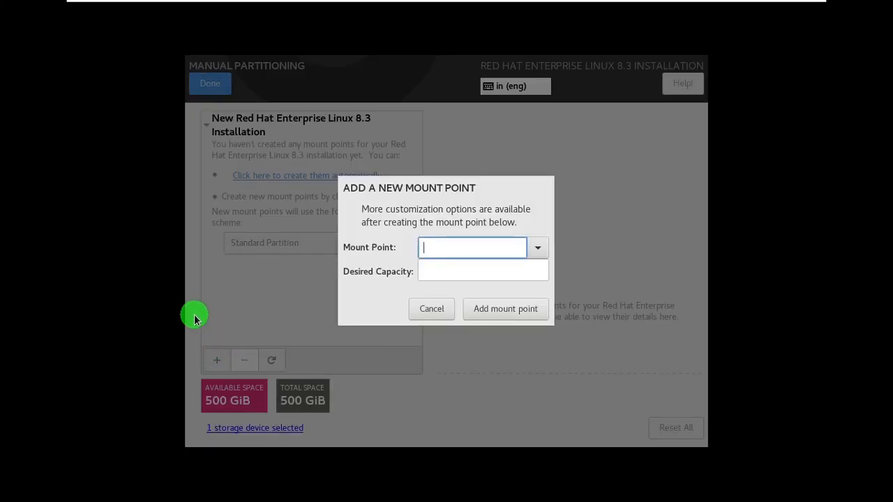
pyautogui.click(538, 249)
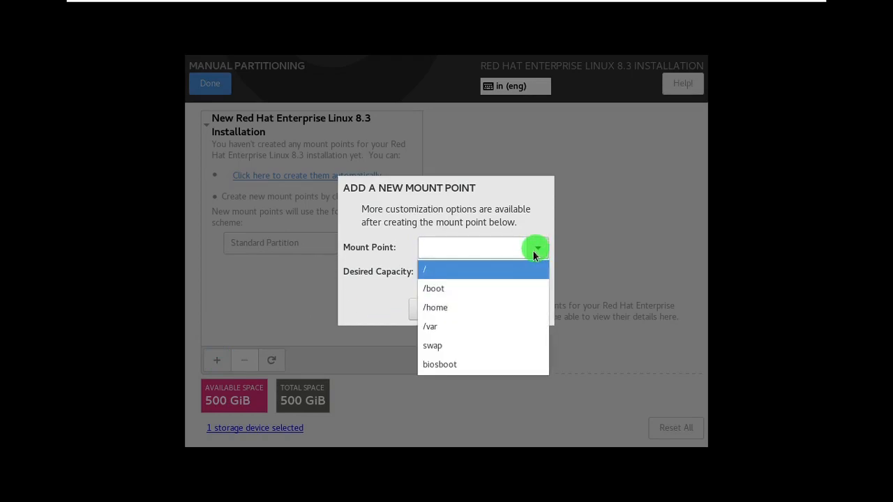
pyautogui.click(450, 289)
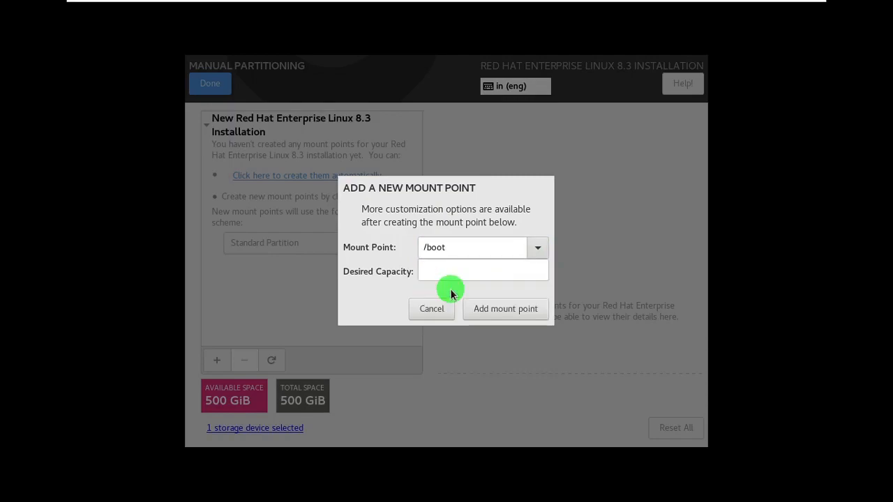
pyautogui.click(437, 272)
pyautogui.write('1024')
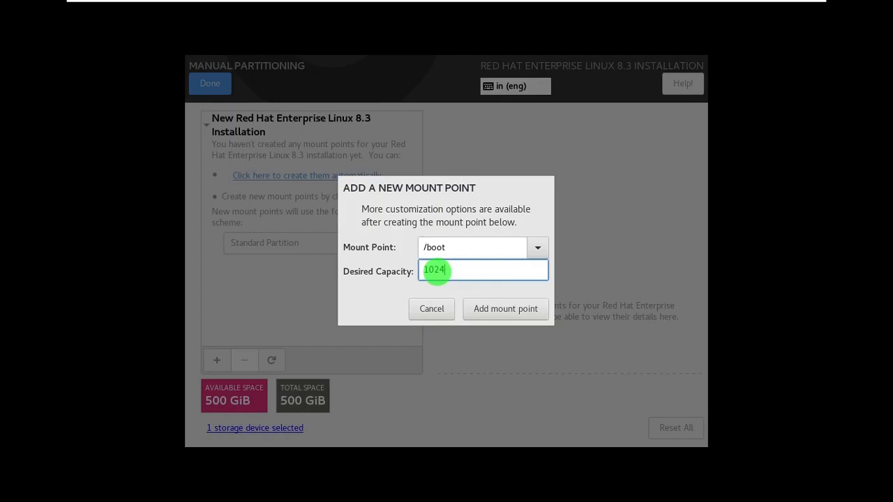
pyautogui.click(493, 312)
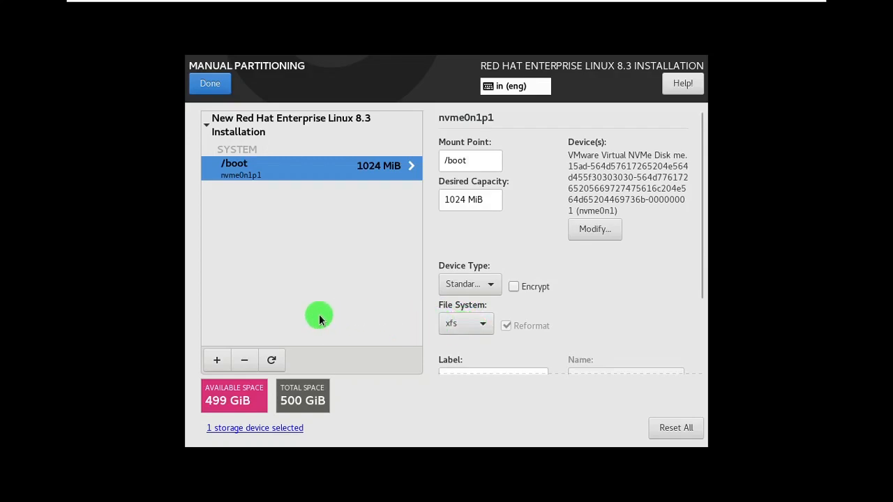
# Step: Add a swap mount point with a desired capacity of 8192
pyautogui.click(216, 360)
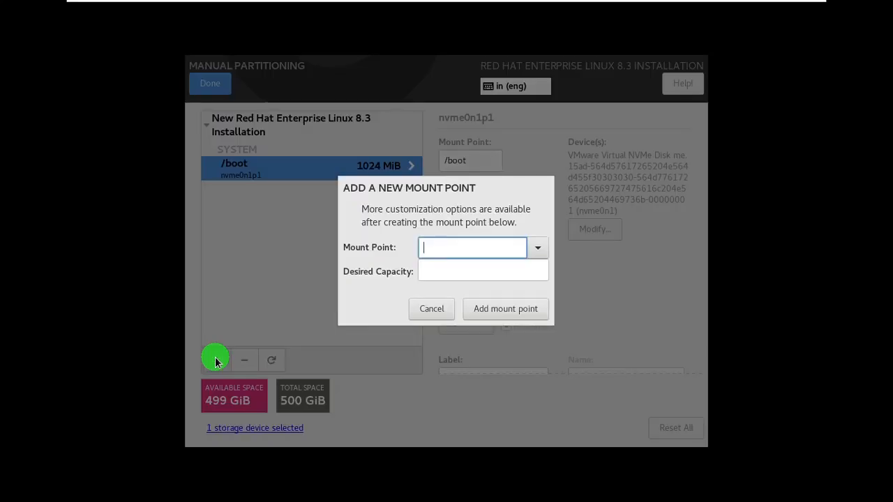
pyautogui.click(536, 248)
pyautogui.click(474, 327)
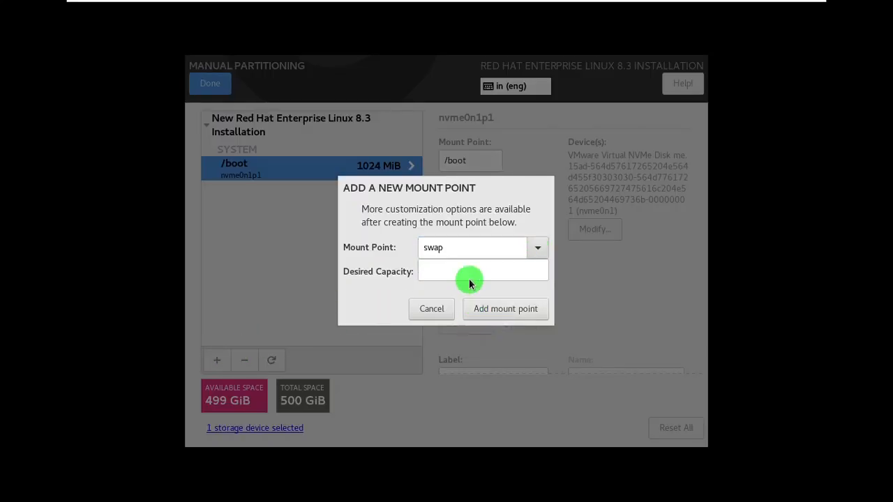
pyautogui.click(466, 272)
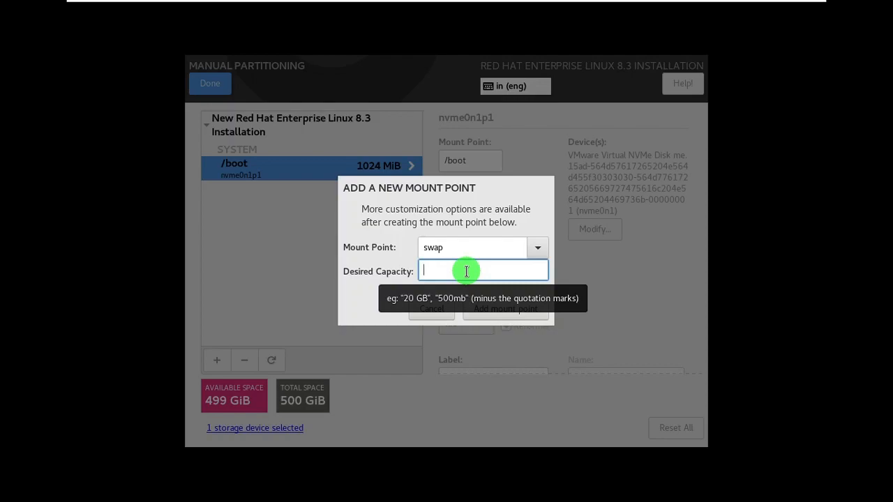
pyautogui.write('8192')
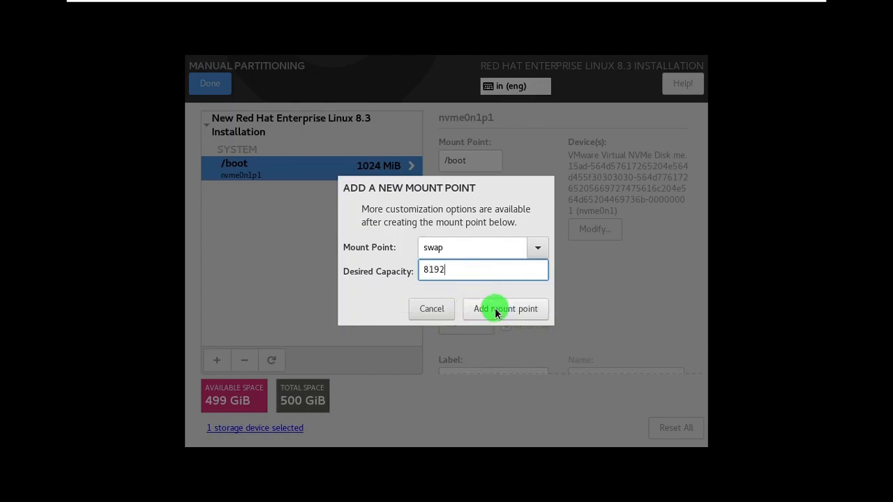
pyautogui.click(496, 312)
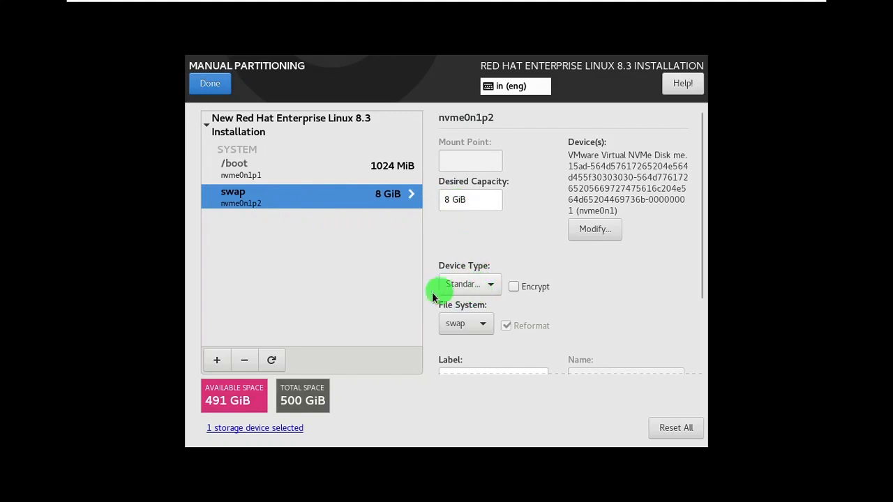
# Step: Add a / mount point without a capacity to use the remaining space, then accept the summary of changes
pyautogui.click(270, 177)
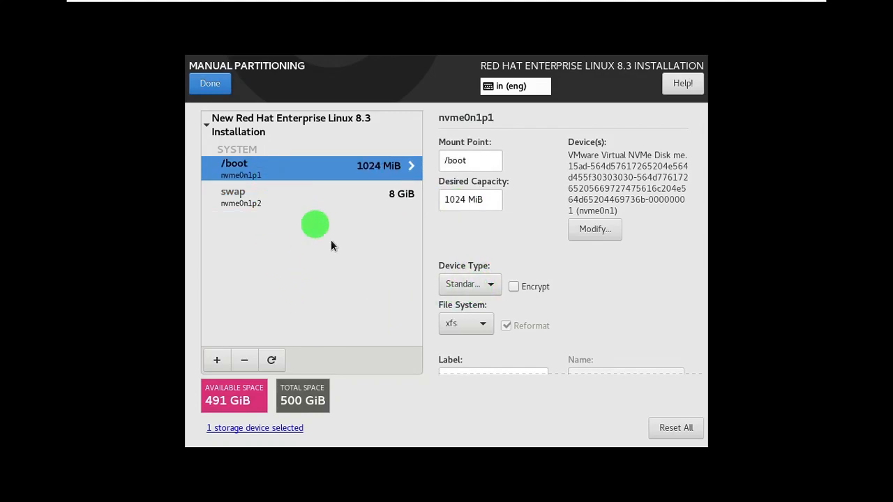
pyautogui.click(268, 199)
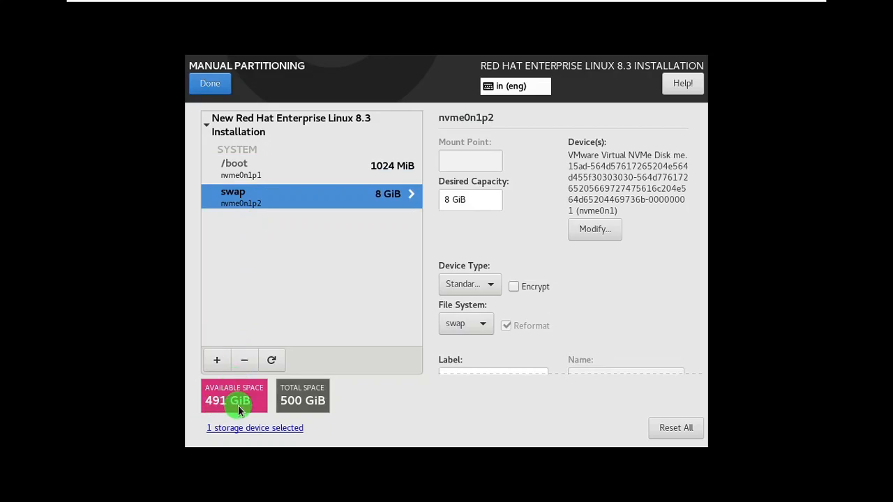
pyautogui.click(215, 358)
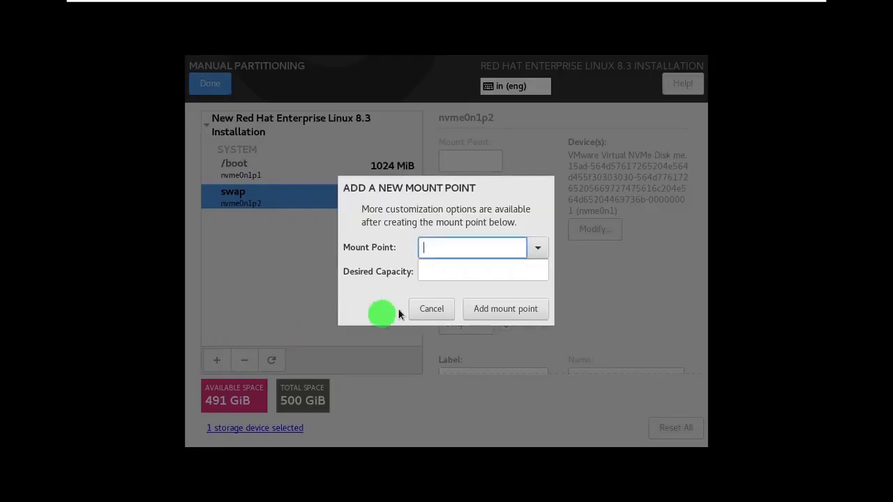
pyautogui.click(538, 250)
pyautogui.click(489, 274)
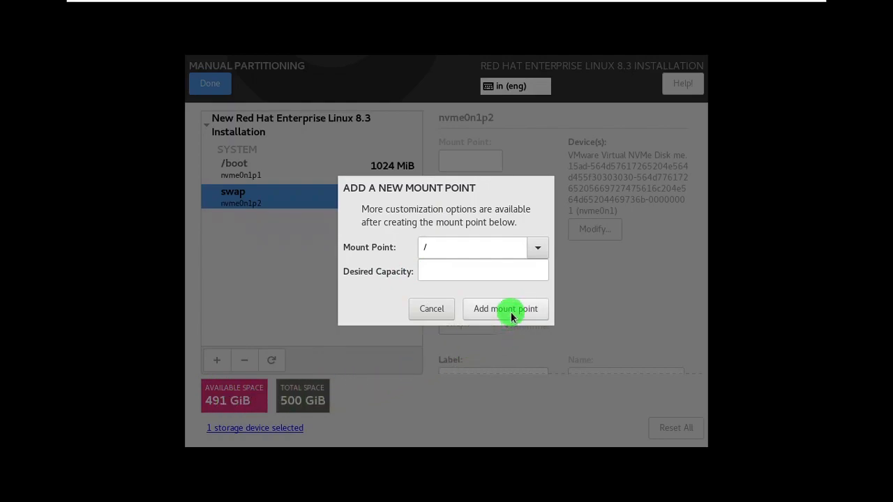
pyautogui.press('Return')
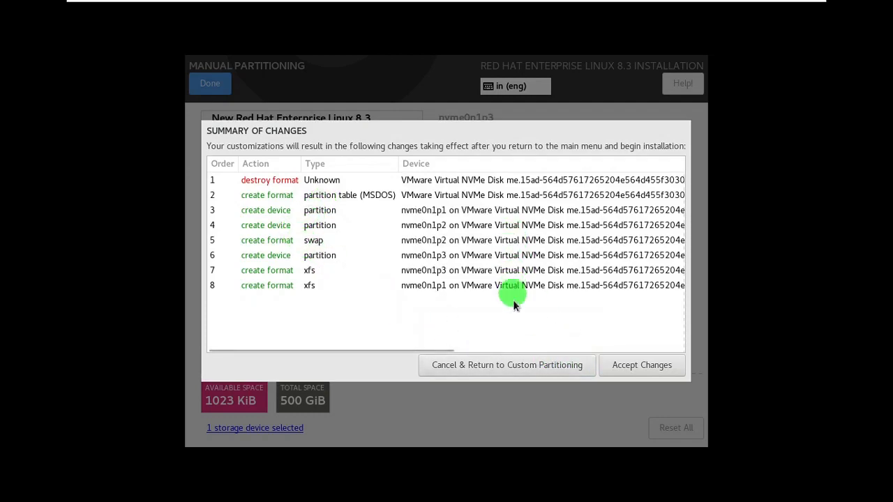
pyautogui.click(639, 364)
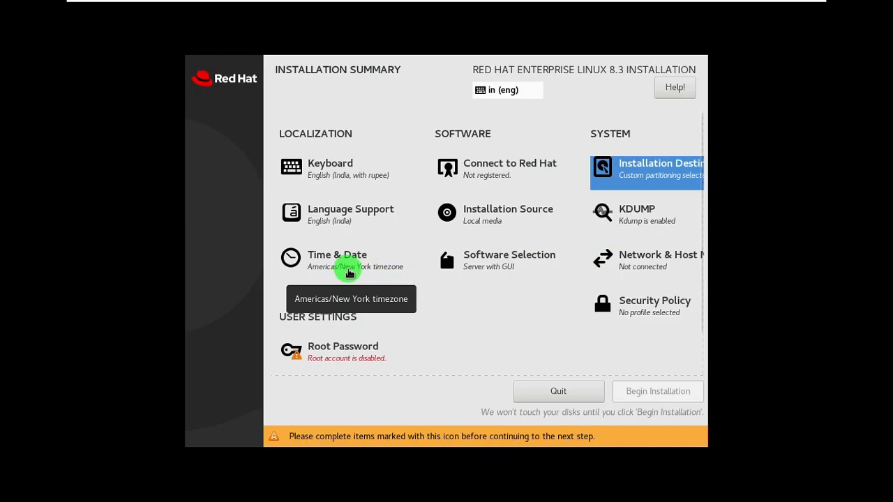
# Step: Set the time zone to Asia/Kolkata by picking India on the map, adjust the hour and switch to AM/PM format
pyautogui.click(344, 260)
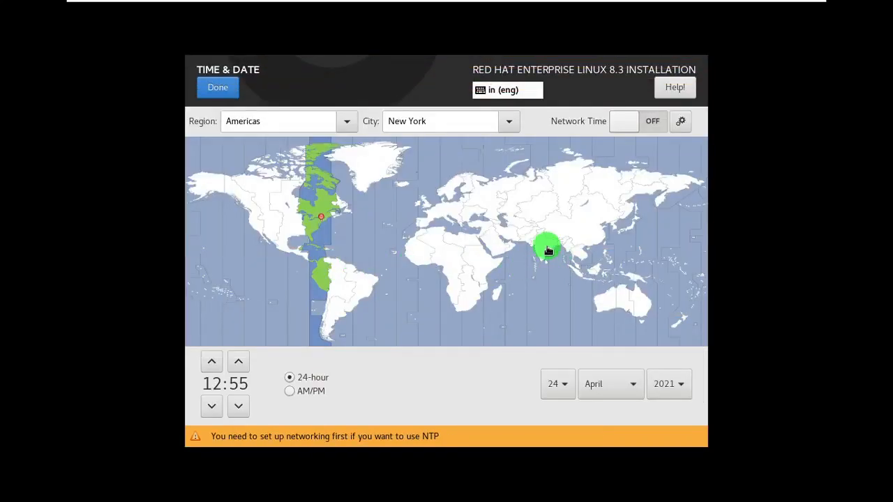
pyautogui.click(548, 250)
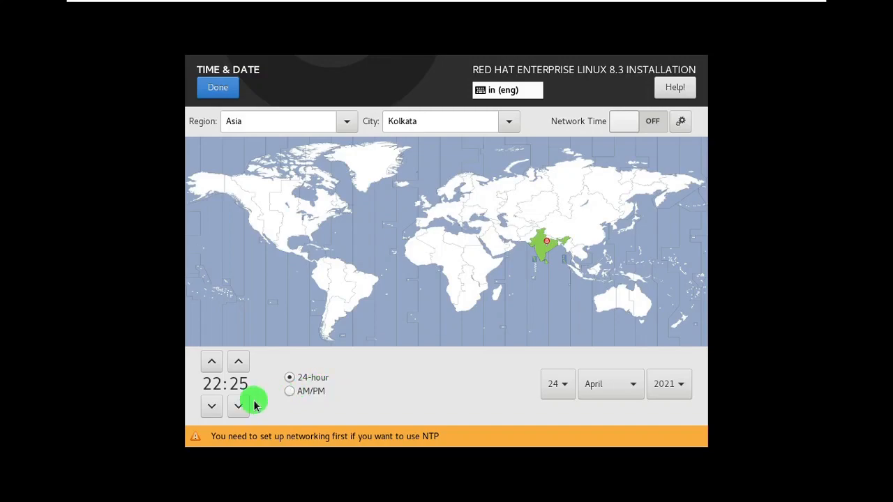
pyautogui.click(210, 409)
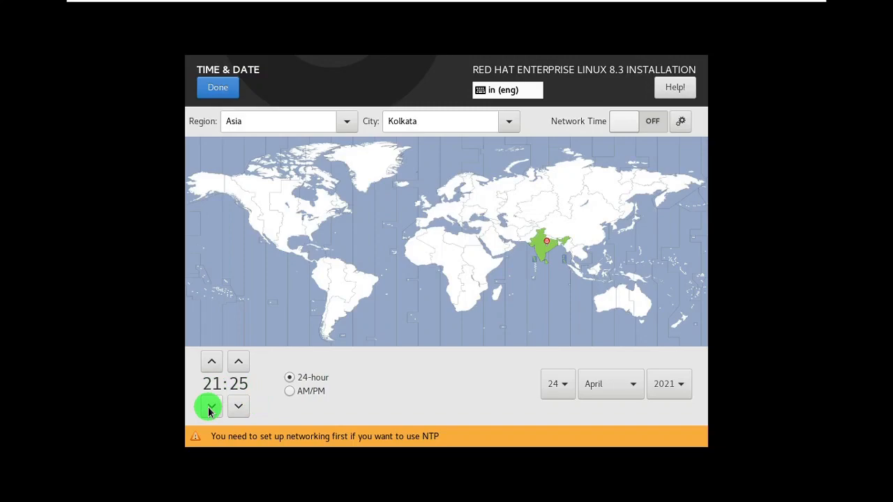
pyautogui.click(210, 409)
pyautogui.click(290, 391)
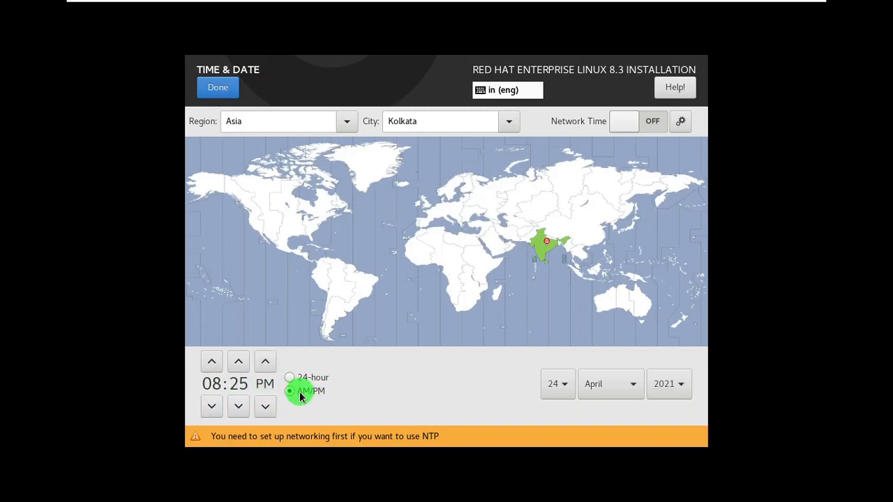
# Step: Set the clock to 04:55 PM and close the Time & Date screen
pyautogui.click(214, 410)
pyautogui.click(214, 410)
pyautogui.click(214, 413)
pyautogui.click(214, 413)
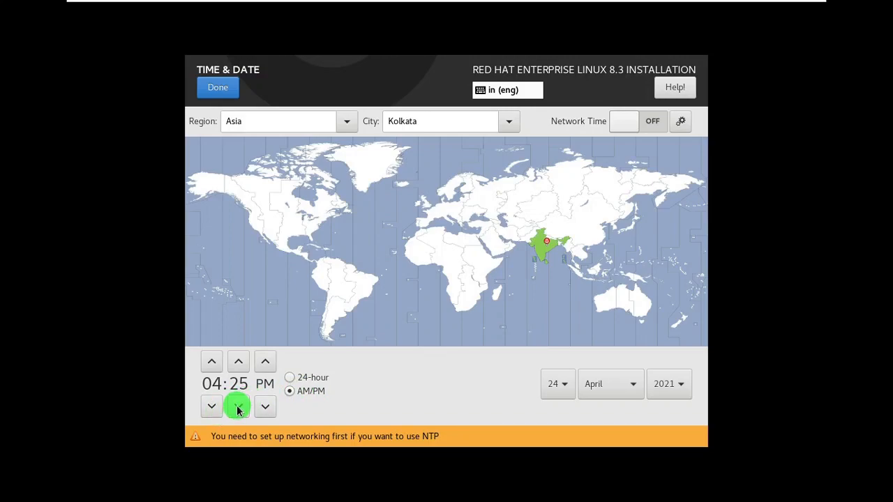
pyautogui.click(239, 366)
pyautogui.click(240, 364)
pyautogui.click(239, 364)
pyautogui.click(240, 366)
pyautogui.click(240, 366)
pyautogui.click(240, 366)
pyautogui.click(240, 366)
pyautogui.click(240, 366)
pyautogui.click(240, 365)
pyautogui.click(240, 366)
pyautogui.click(240, 366)
pyautogui.click(240, 365)
pyautogui.click(240, 366)
pyautogui.click(240, 365)
pyautogui.click(240, 365)
pyautogui.click(240, 366)
pyautogui.click(240, 366)
pyautogui.click(240, 365)
pyautogui.click(240, 365)
pyautogui.click(240, 365)
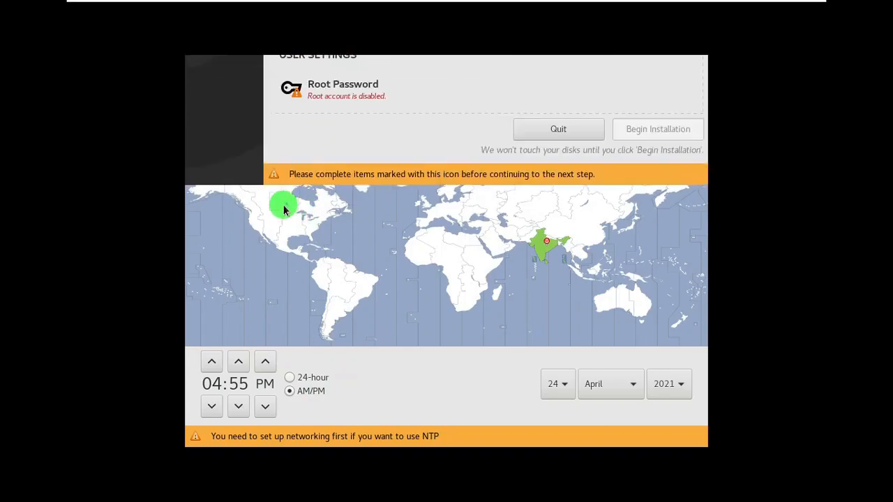
pyautogui.click(492, 262)
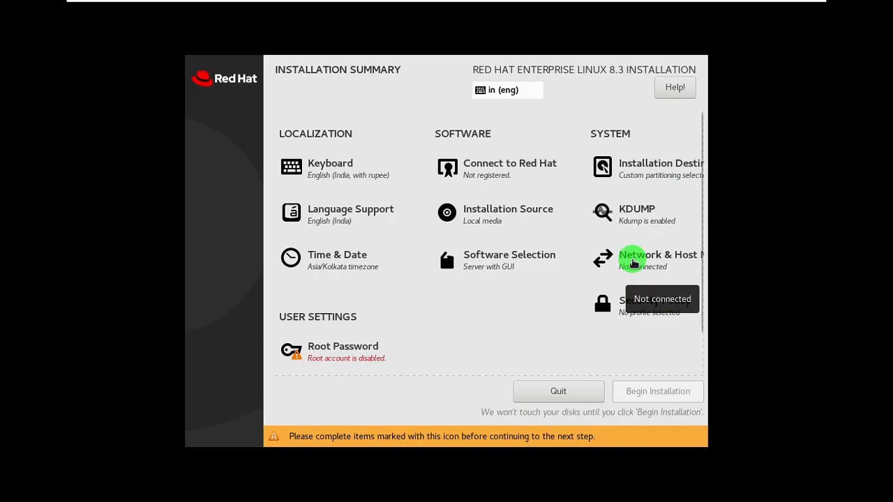
# Step: Open Network & Host Name and apply the host name RHEL
pyautogui.click(632, 262)
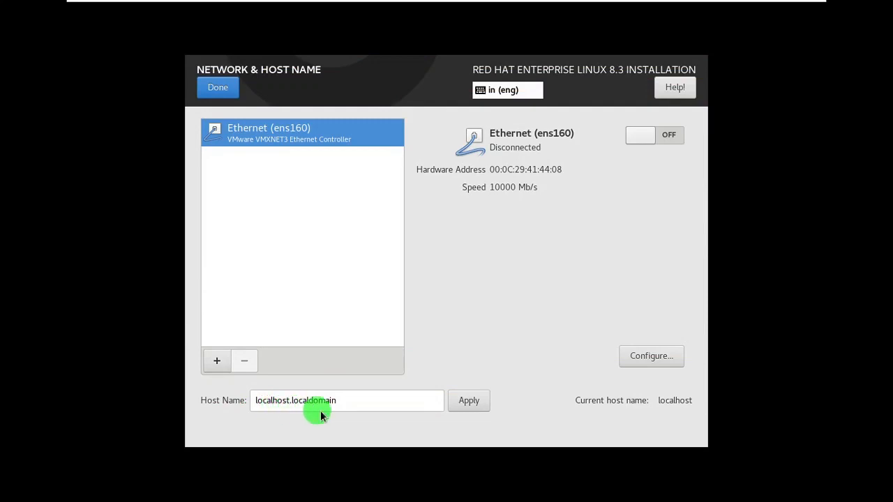
pyautogui.moveTo(338, 408); pyautogui.dragTo(234, 409)
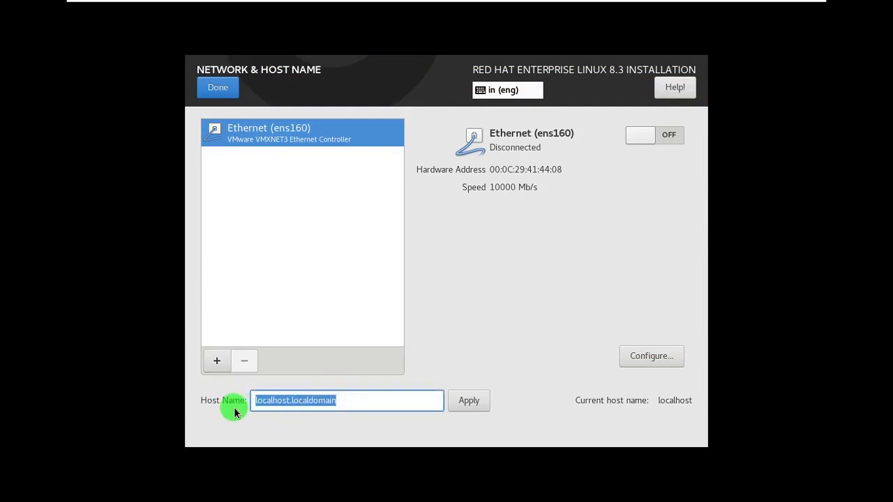
pyautogui.write('RHEL')
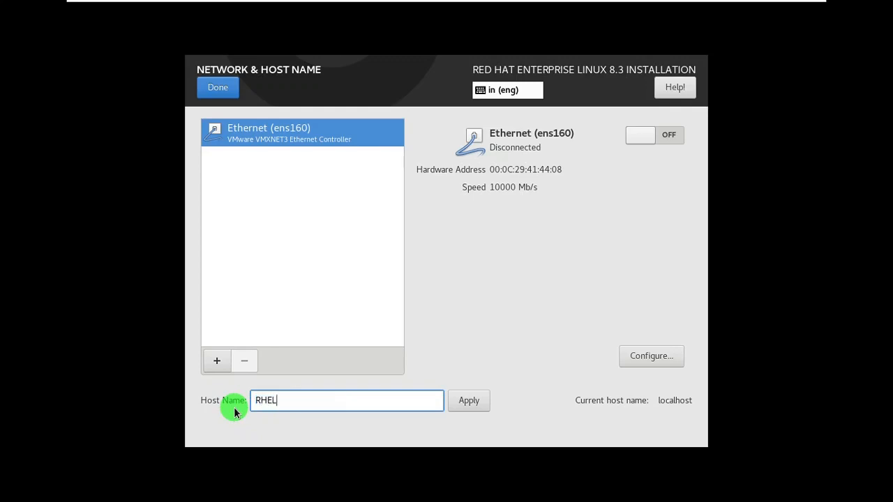
pyautogui.click(457, 402)
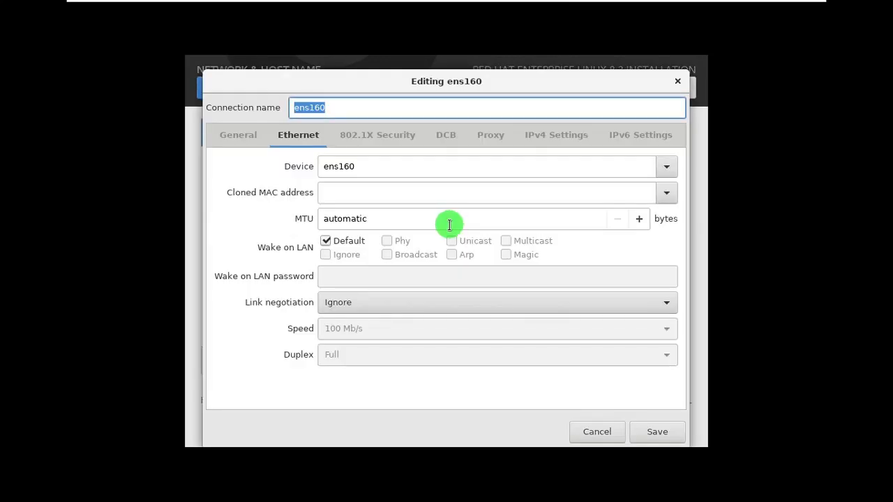
# Step: Set the ens160 connection's IPv4 method to Manual and add the address 192.168.50.10
pyautogui.click(547, 135)
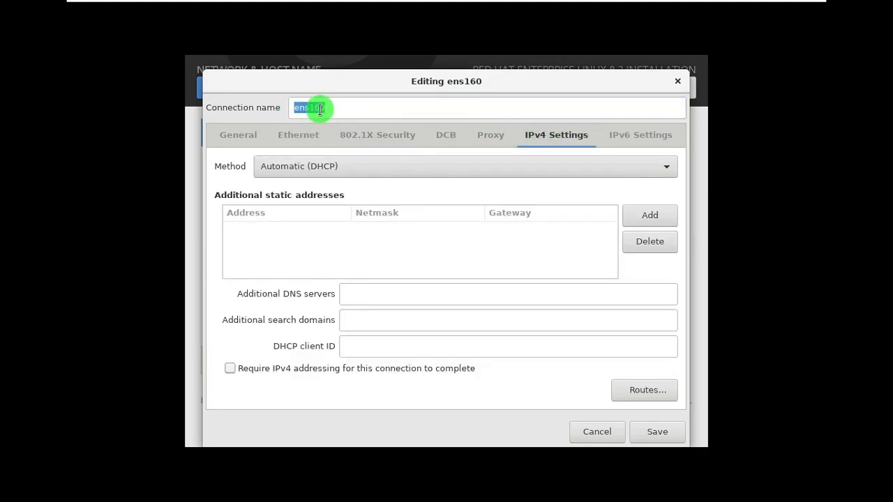
pyautogui.click(313, 169)
pyautogui.click(304, 206)
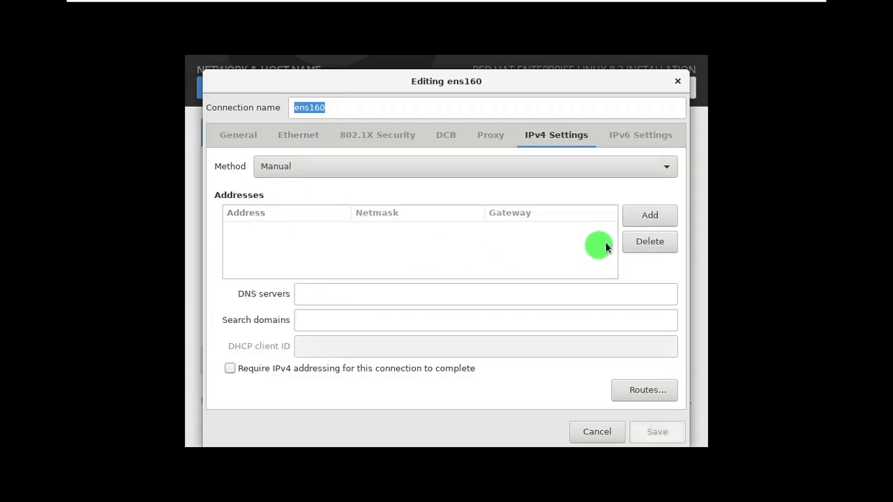
pyautogui.click(647, 221)
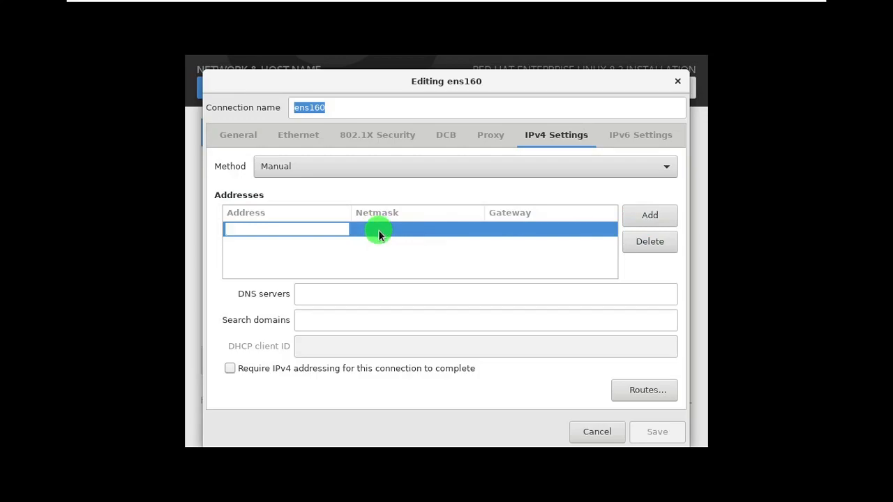
pyautogui.write('192.168')
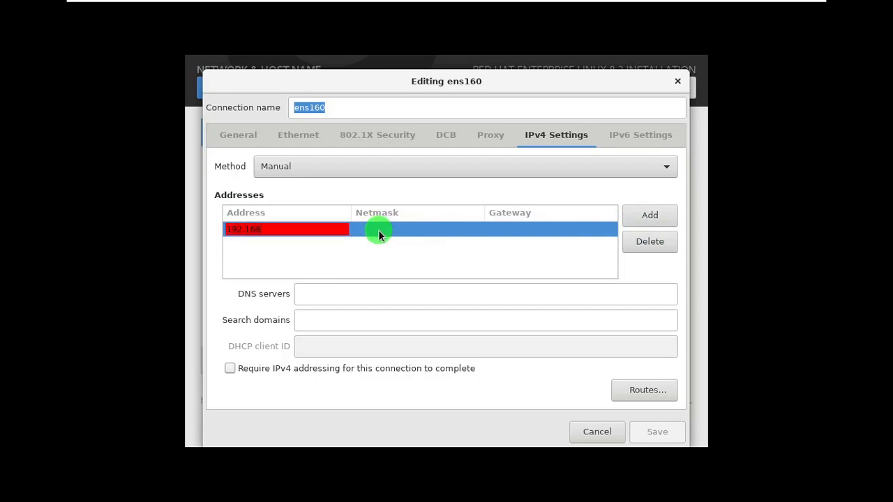
pyautogui.write('.50.10')
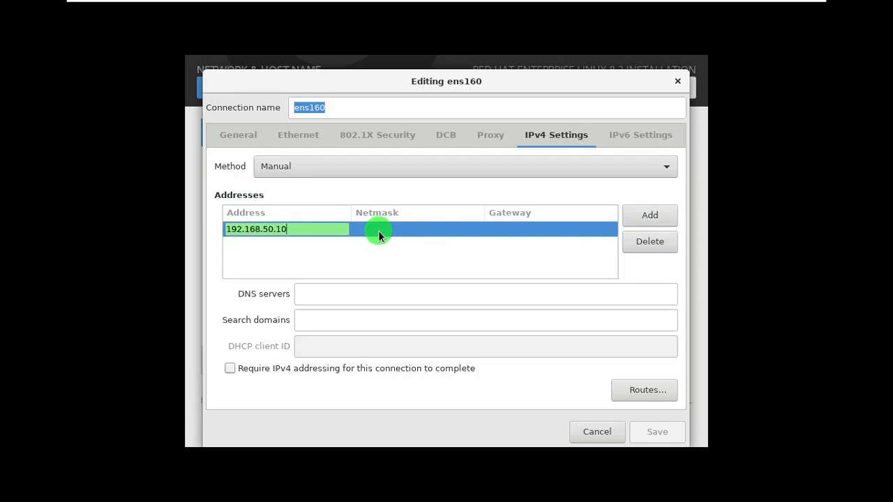
# Step: Set the address's netmask to 255.255.255.0 and save the connection settings
pyautogui.press('Tab')
pyautogui.write('25')
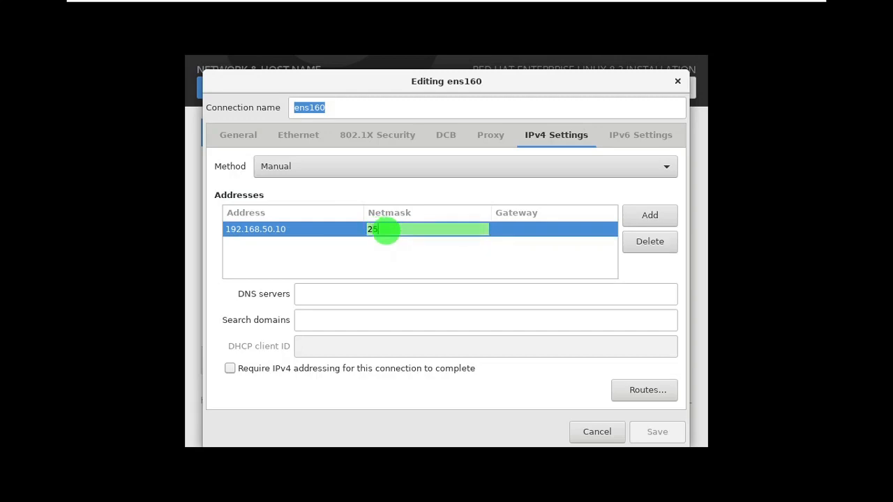
pyautogui.write('5.255.255.0')
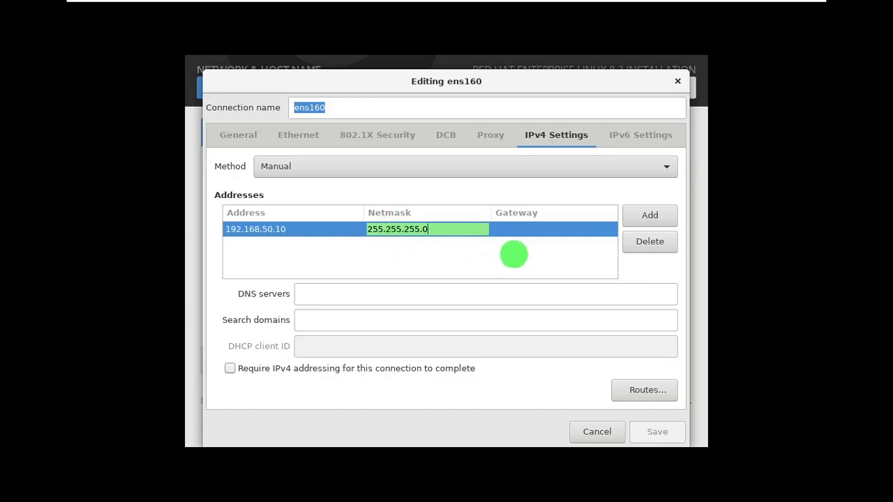
pyautogui.click(535, 229)
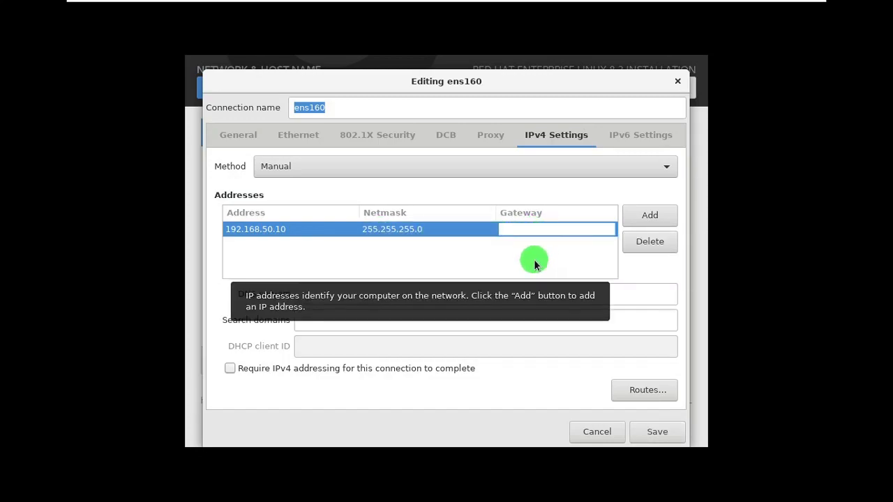
pyautogui.click(319, 294)
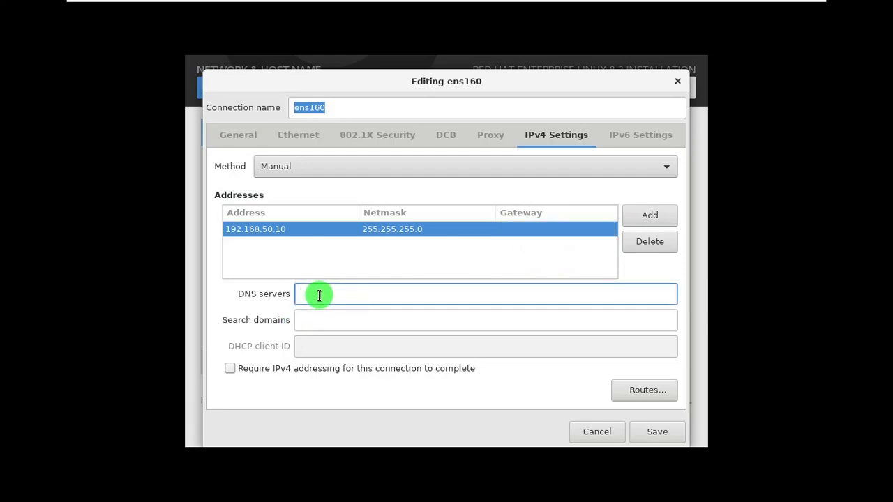
pyautogui.click(659, 431)
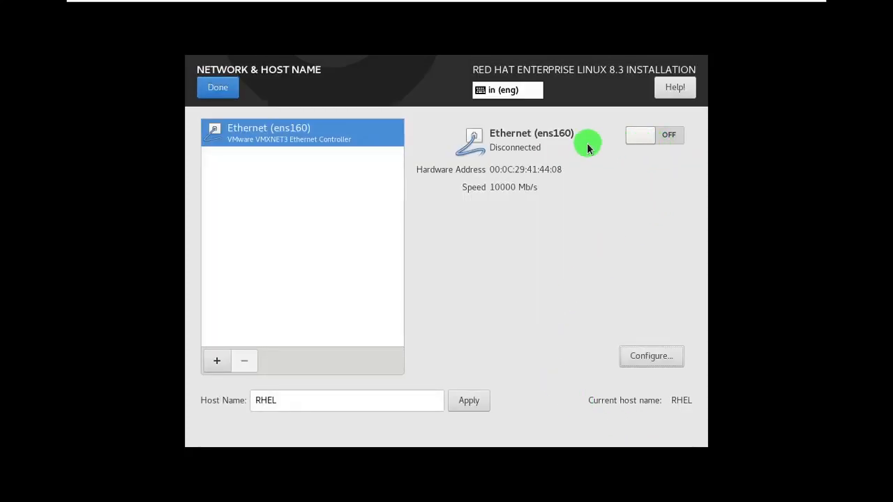
# Step: Switch the ens160 Ethernet connection on and return to the installation summary
pyautogui.click(660, 143)
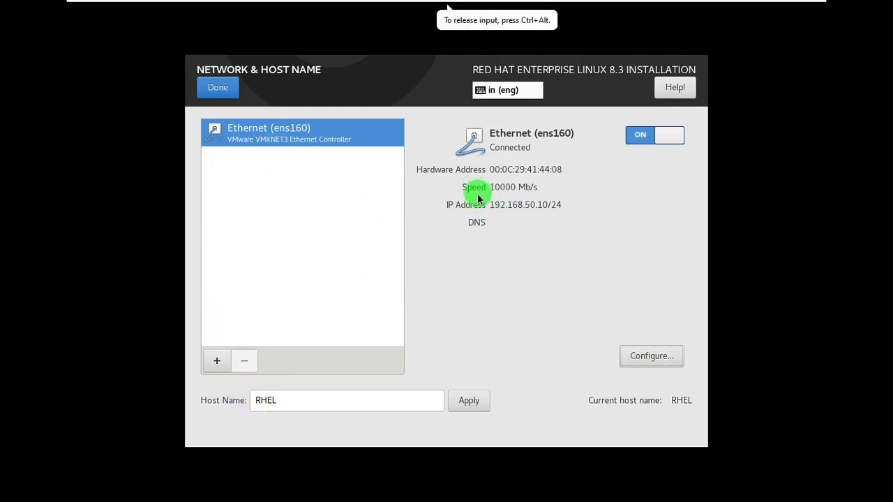
pyautogui.click(211, 86)
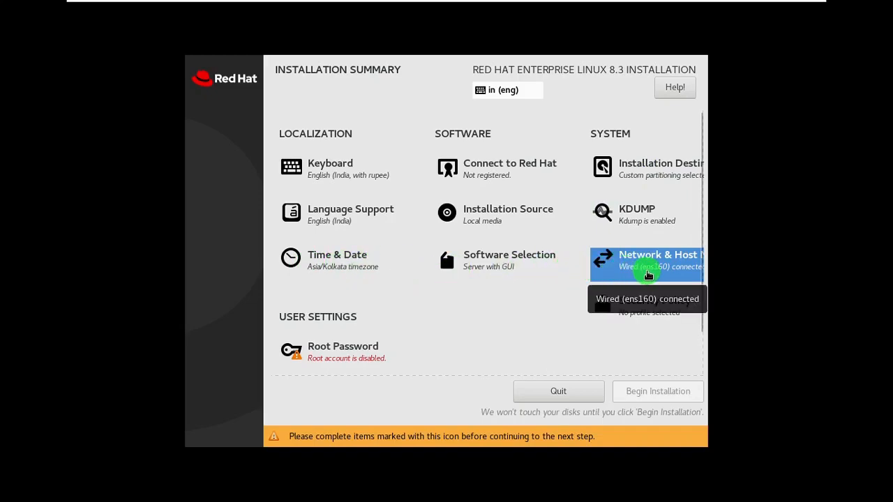
# Step: Open Root Password, enter and confirm the root password, and accept it despite the weakness warning
pyautogui.scroll(-2, 471, 307)
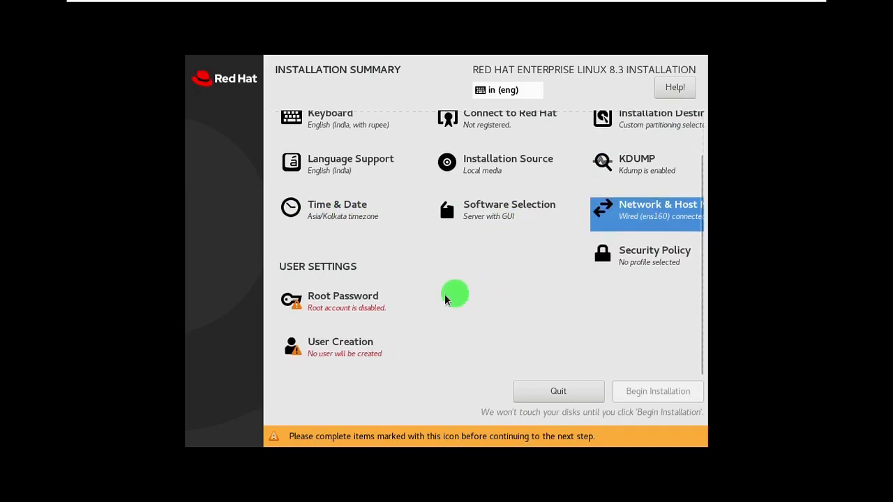
pyautogui.click(334, 314)
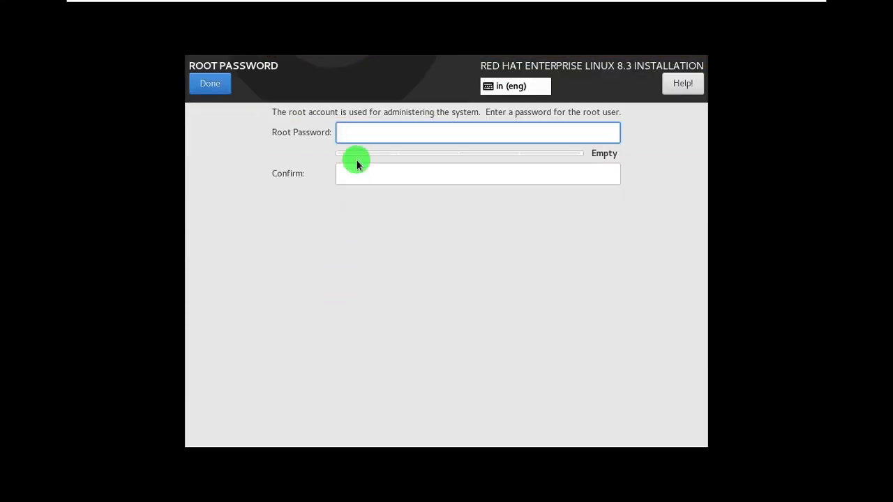
pyautogui.write('redhat')
pyautogui.press('Tab')
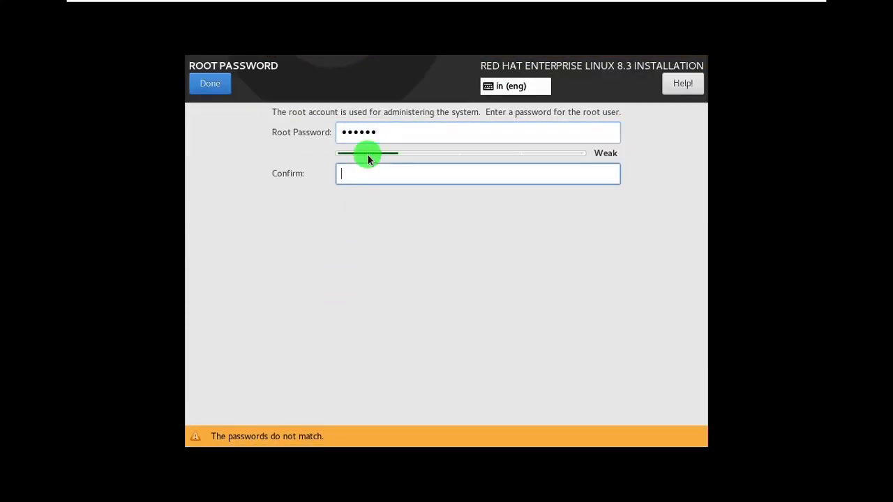
pyautogui.write('redhat')
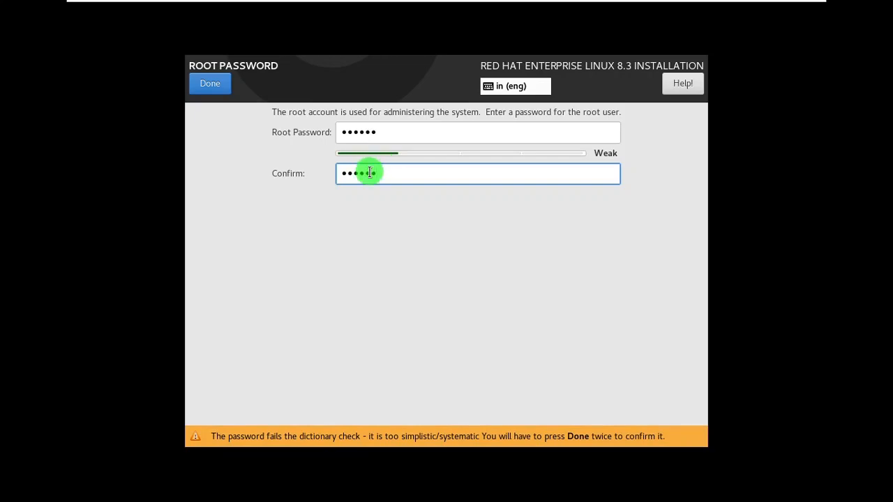
pyautogui.click(216, 84)
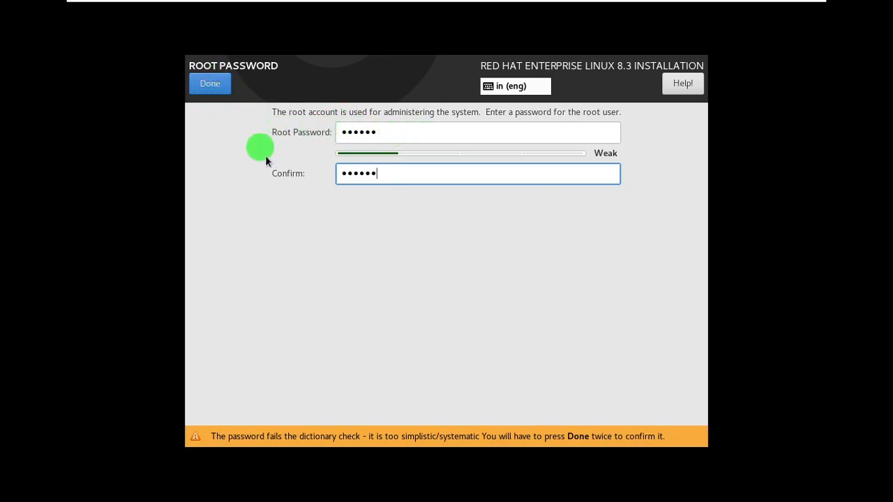
pyautogui.click(204, 86)
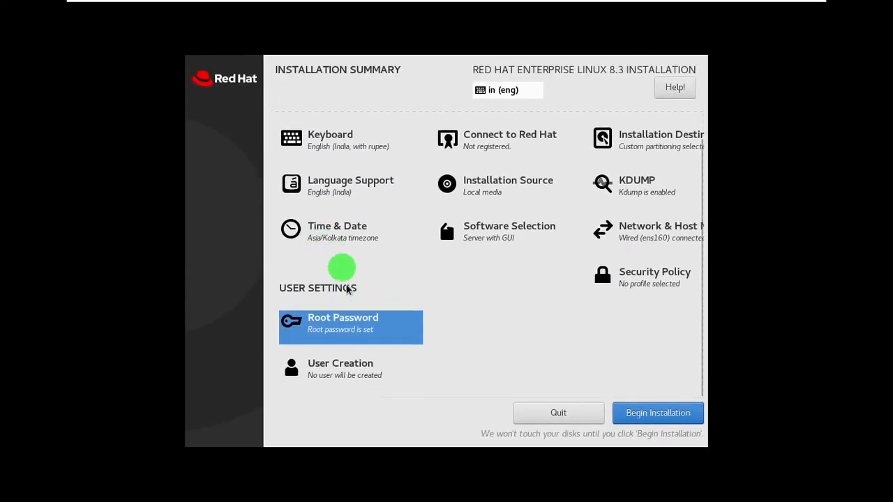
# Step: Create a user with full name COC, enter and confirm the account password, and accept it
pyautogui.click(343, 369)
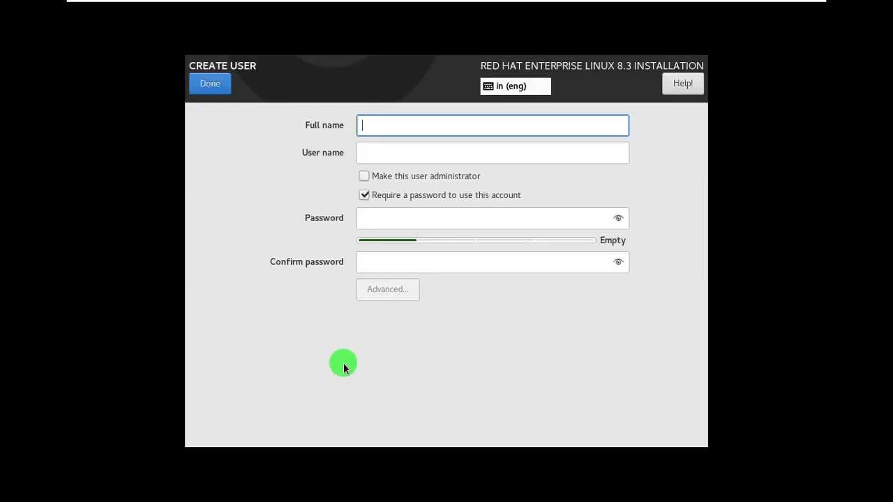
pyautogui.write('COC')
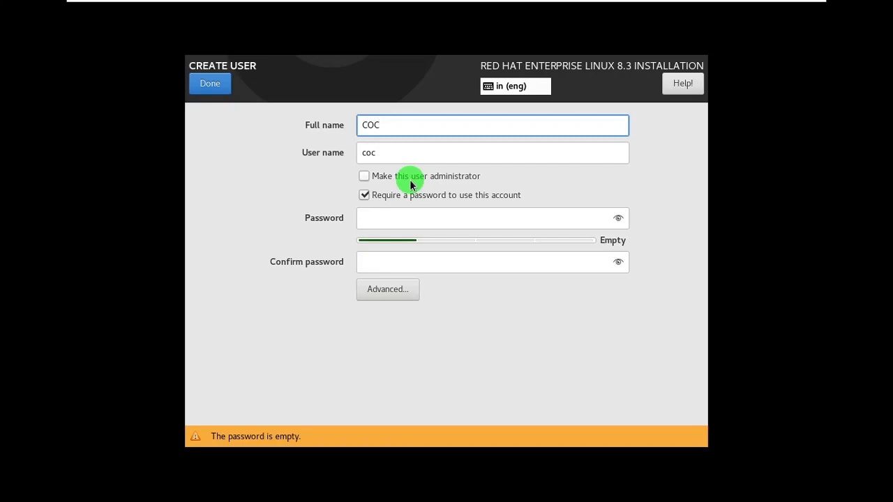
pyautogui.click(397, 223)
pyautogui.write('redhat')
pyautogui.press('Tab')
pyautogui.write('redhat')
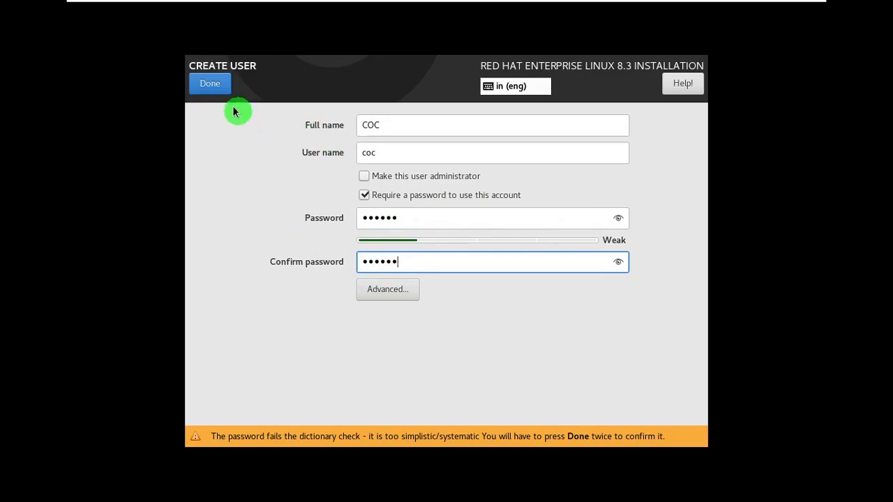
pyautogui.click(209, 85)
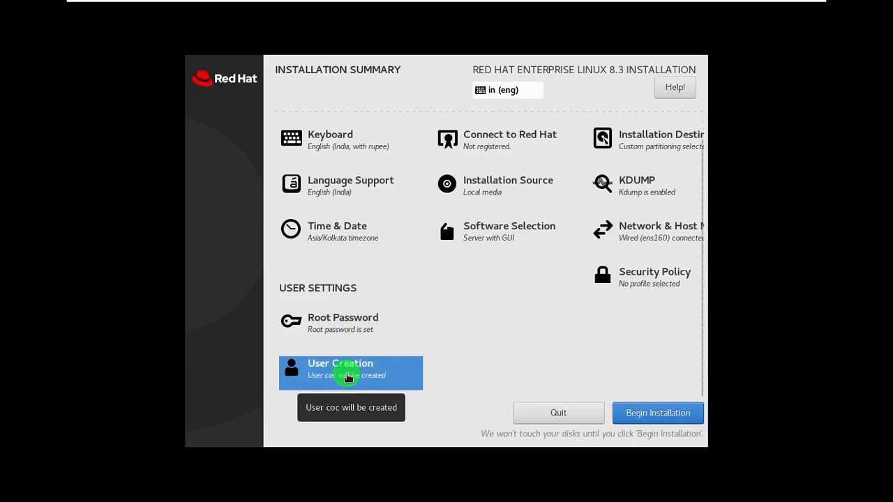
# Step: Begin the installation
pyautogui.click(658, 419)
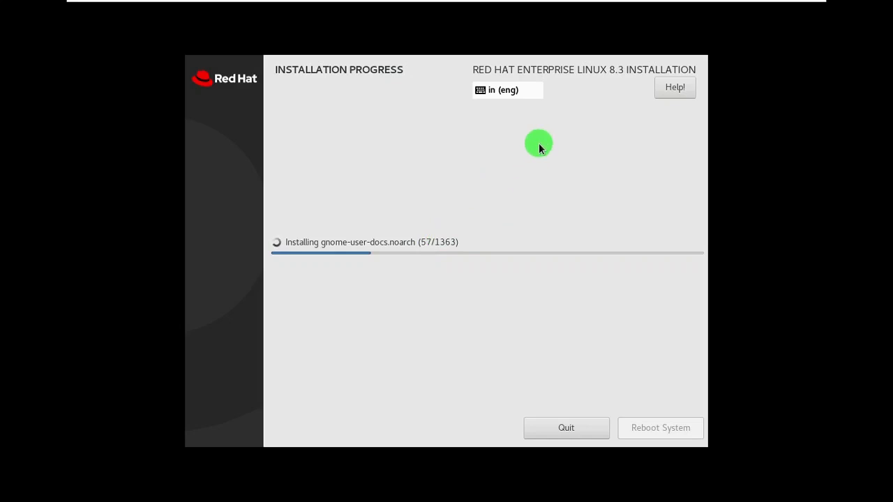
# Step: Close the partition notes in Notepad without saving and return to the installing virtual machine
pyautogui.moveTo(793, 6)
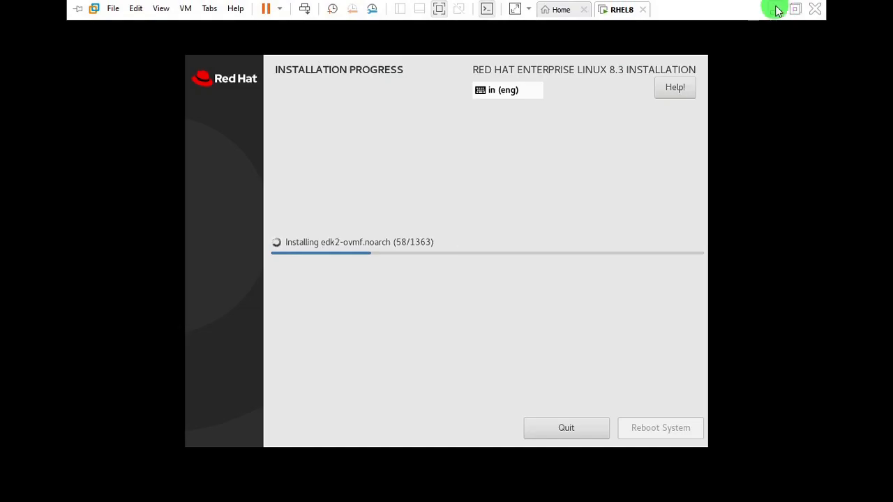
pyautogui.click(776, 10)
pyautogui.click(804, 132)
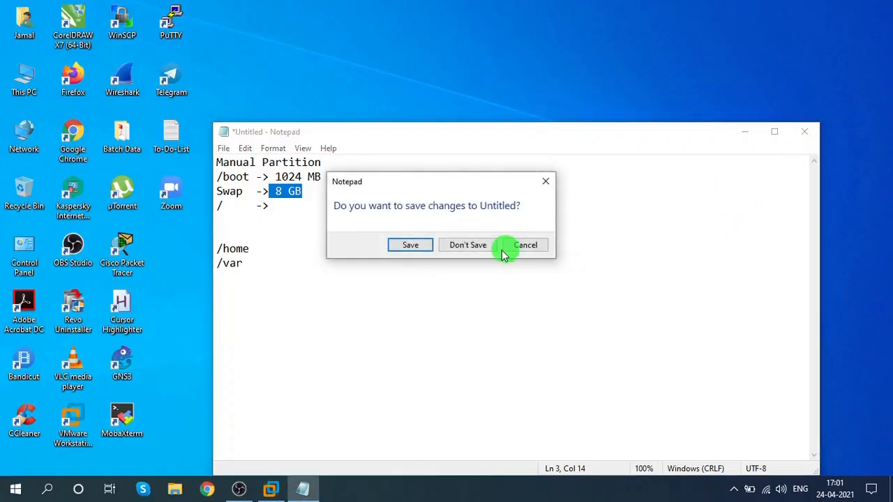
pyautogui.click(468, 245)
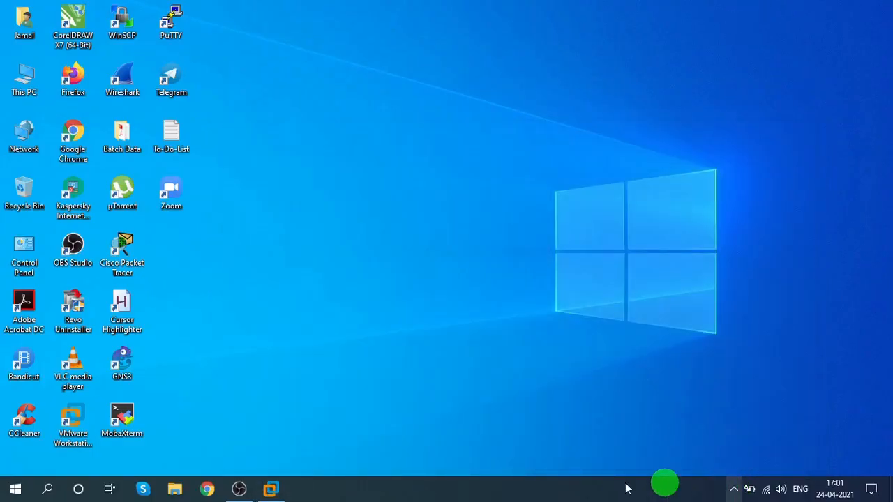
pyautogui.click(239, 489)
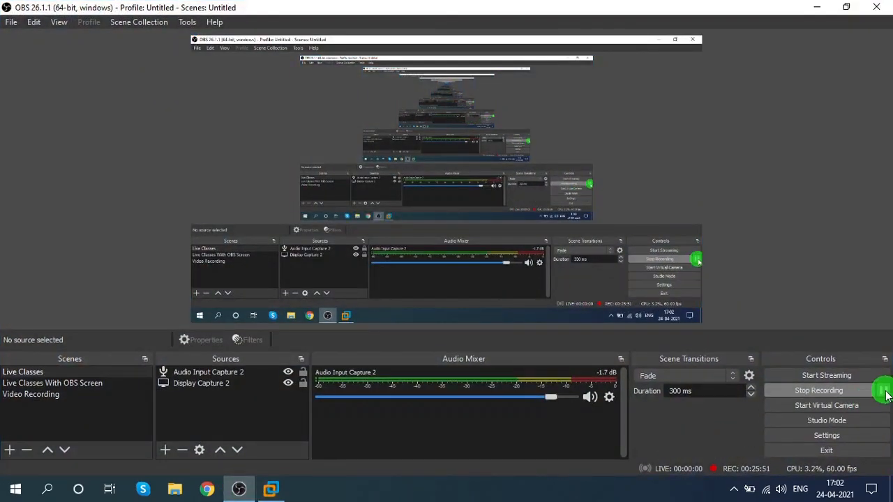
pyautogui.click(817, 7)
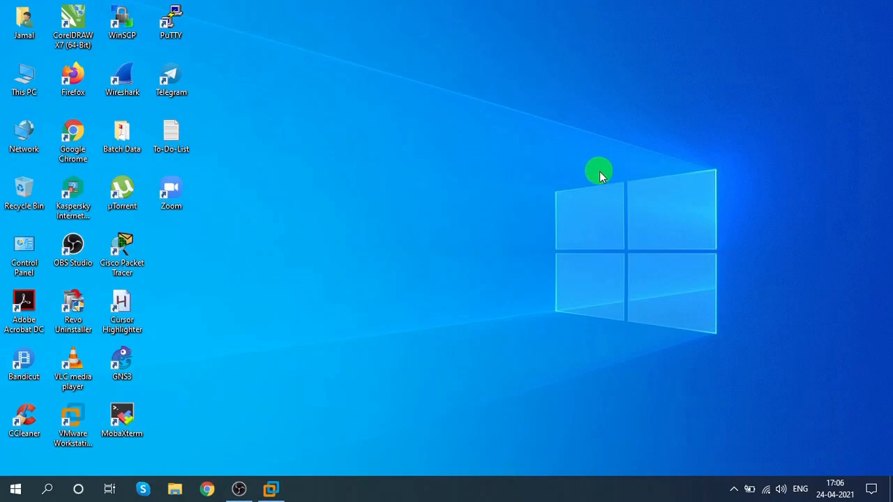
pyautogui.click(272, 489)
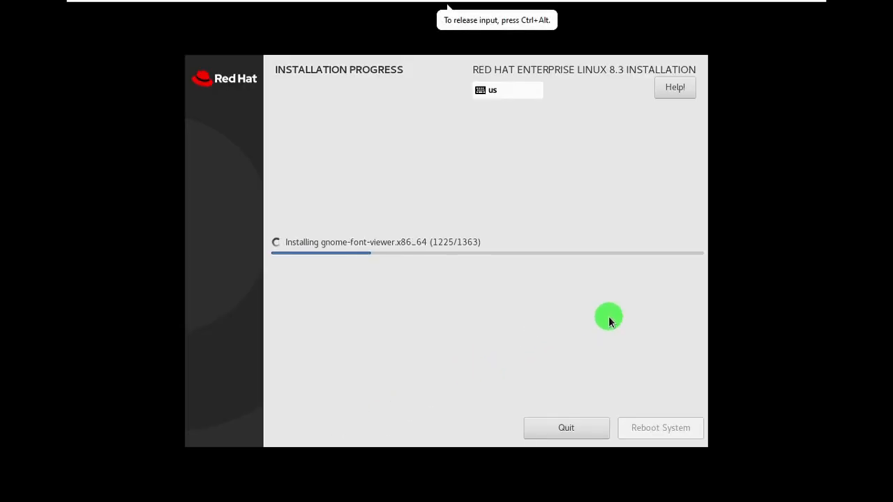